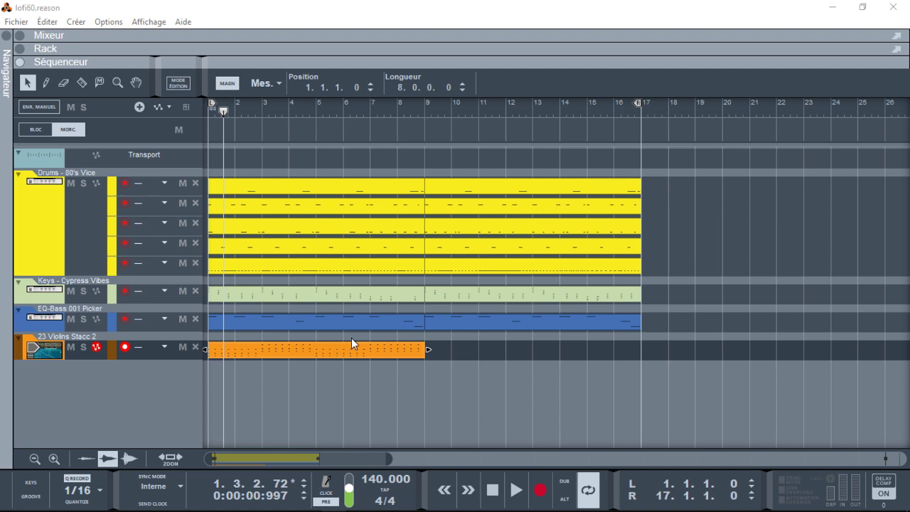
Play the arrangement briefly from the start of the song.
left_click(432, 394)
key("Home")
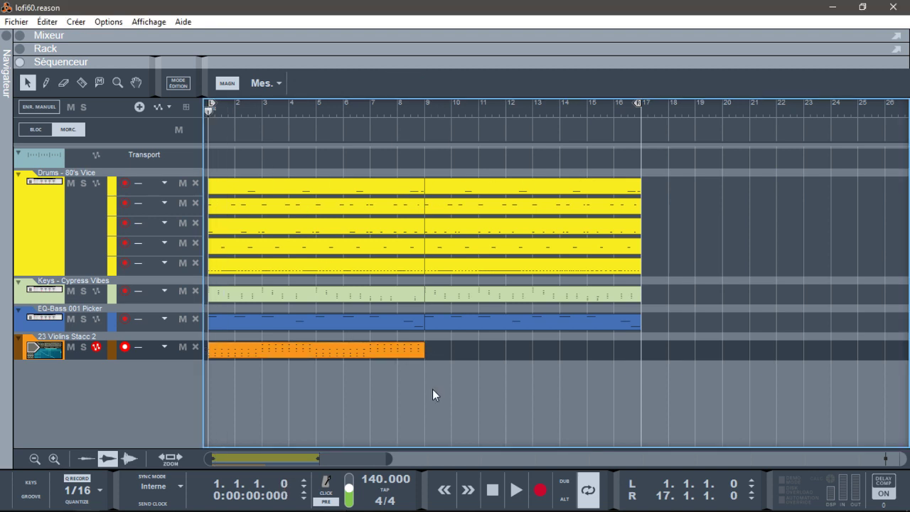
key("space")
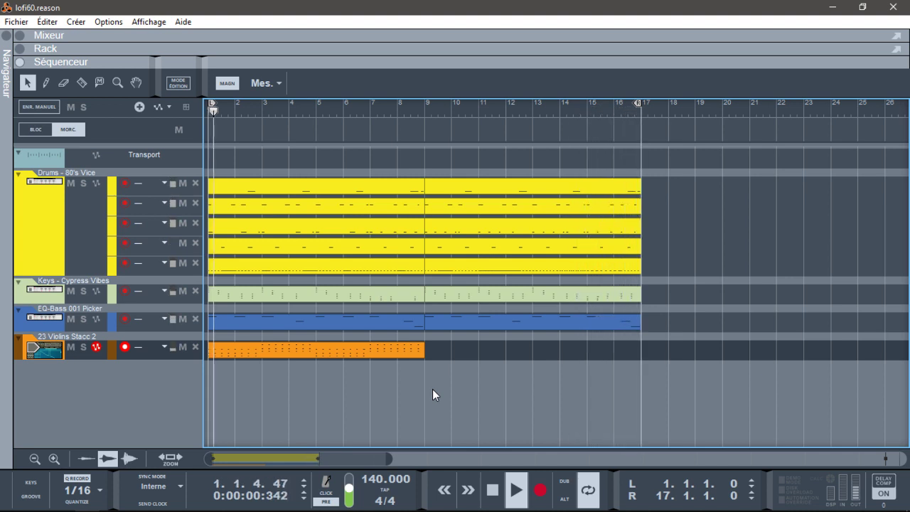
key("space")
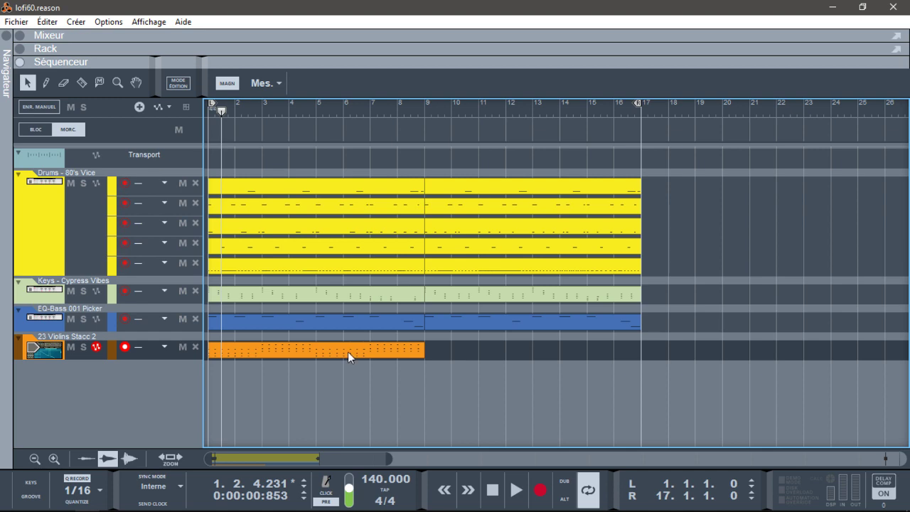
Show the mixer, listen to the 23 Violins Stacc 2 channel soloed and then unsoloed, and hide the mixer again.
left_click(19, 35)
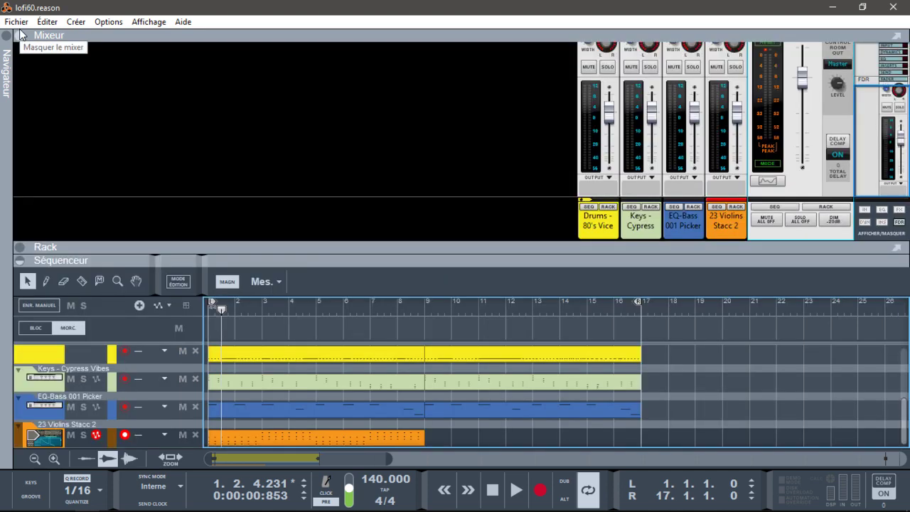
scroll(866, 140, "up", 3)
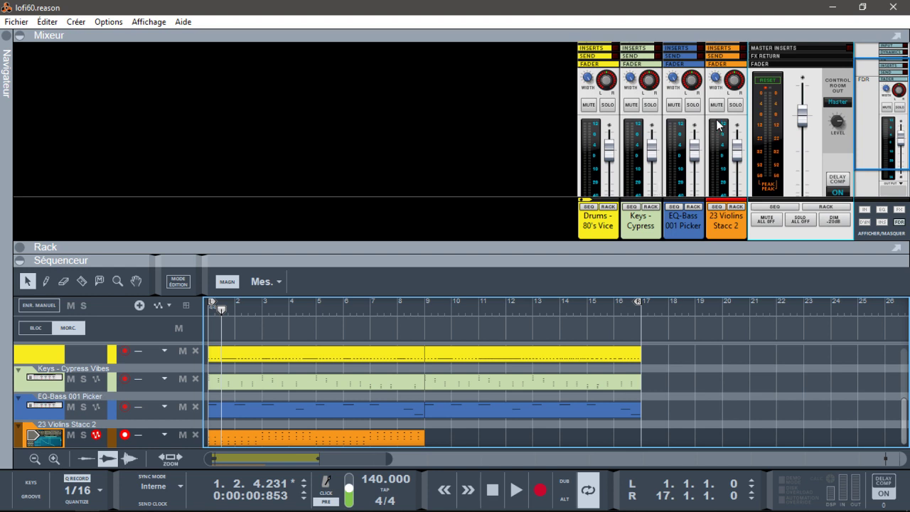
left_click(736, 106)
key("space")
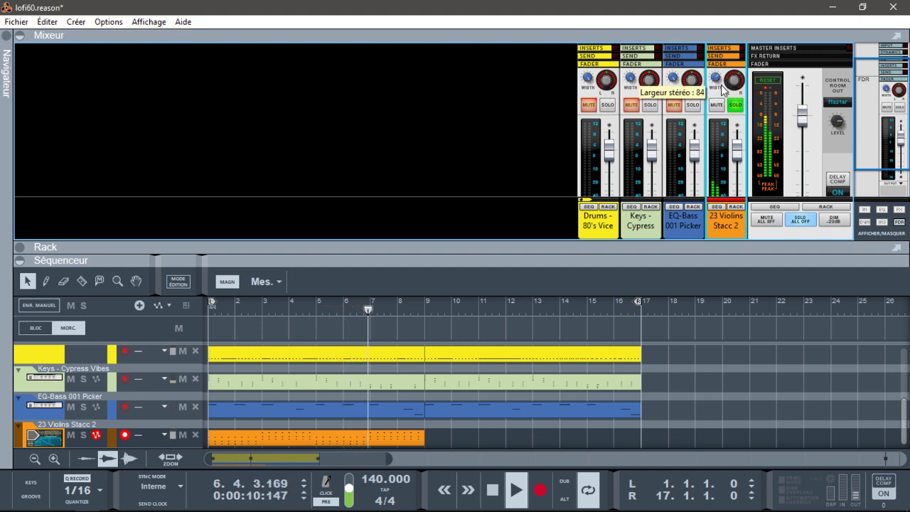
left_click(739, 107)
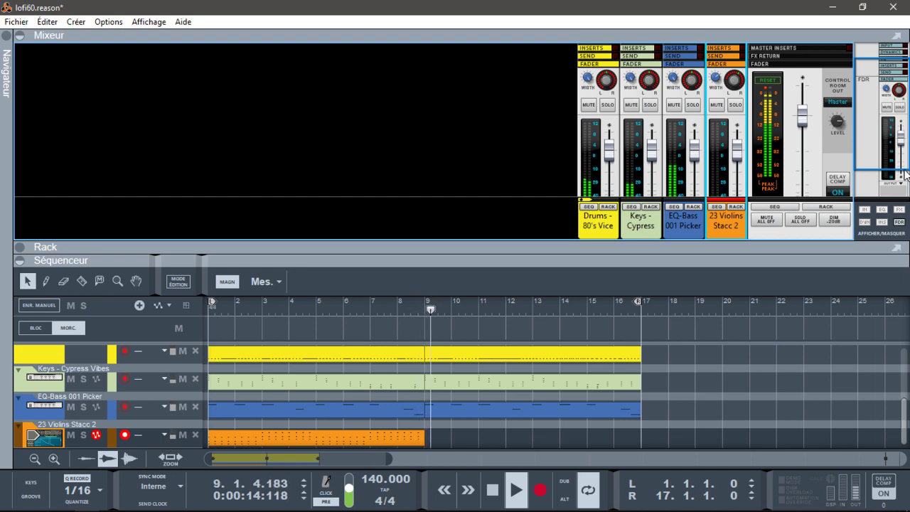
key("space")
scroll(902, 183, "down", 2)
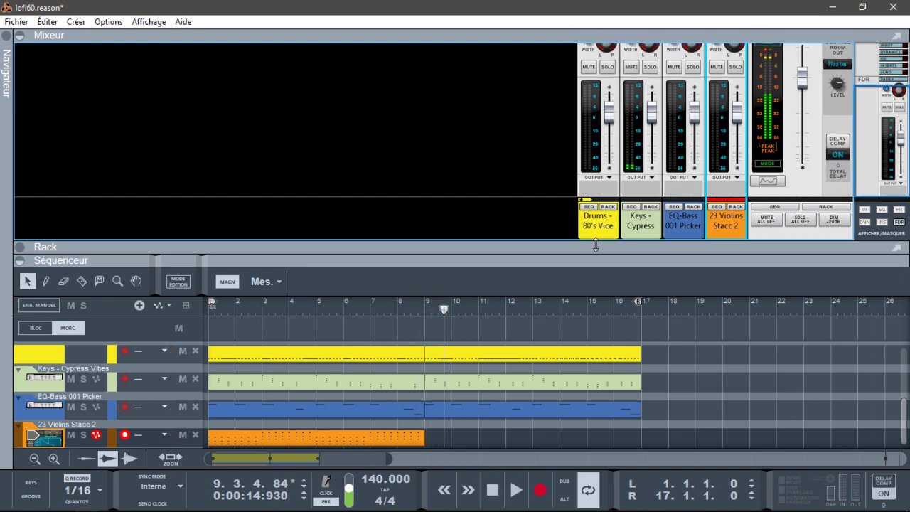
left_click(20, 36)
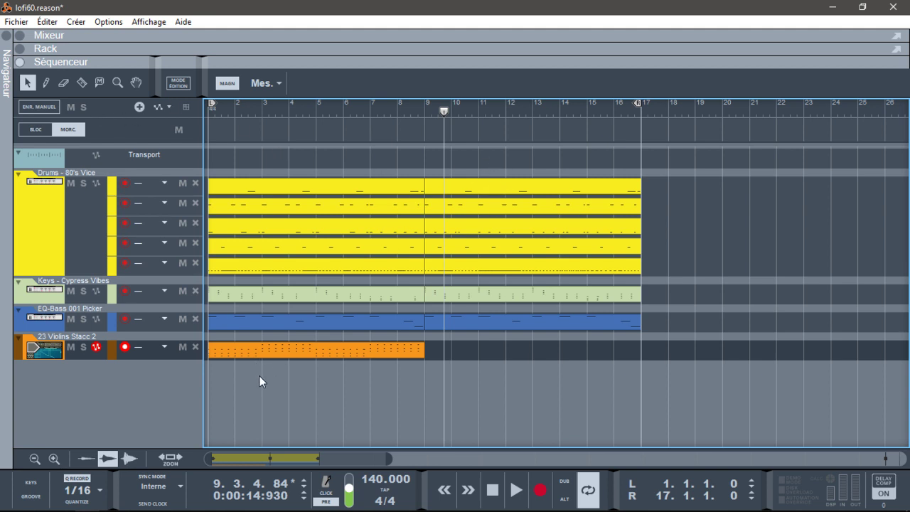
Copy all clips of the song's first eight bars into Block 1 and move the right locator to bar 9.
left_click_drag(260, 376, 328, 156)
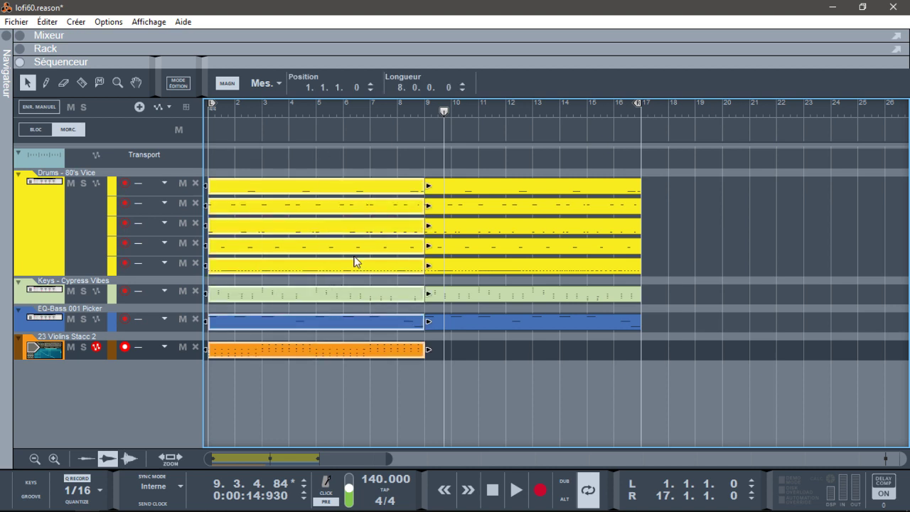
key("space")
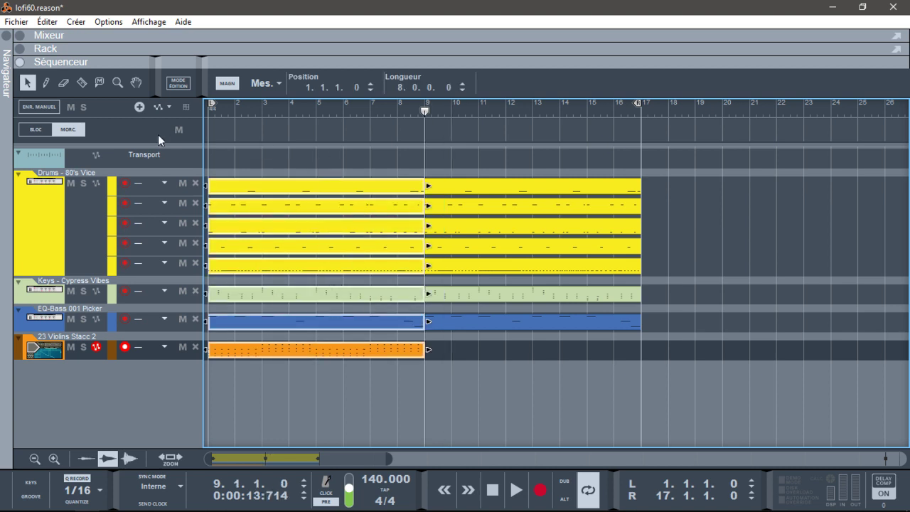
left_click(41, 128)
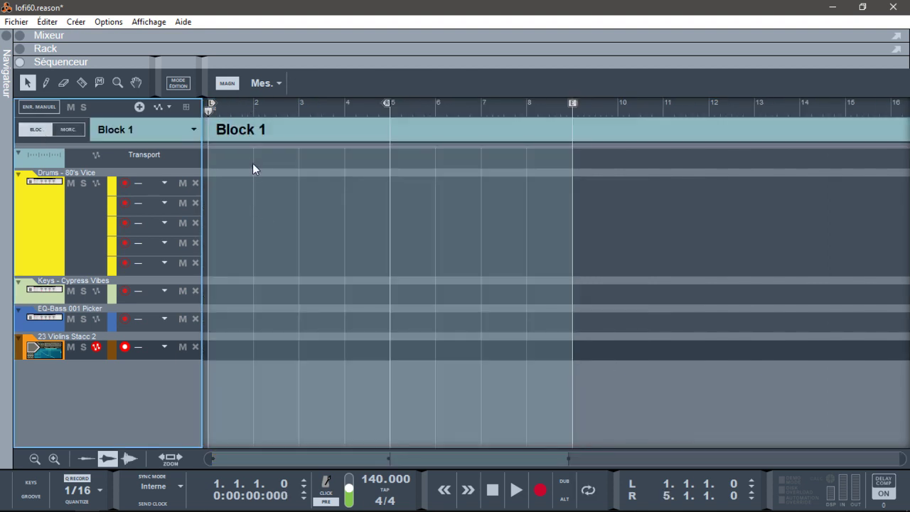
key("ctrl+v")
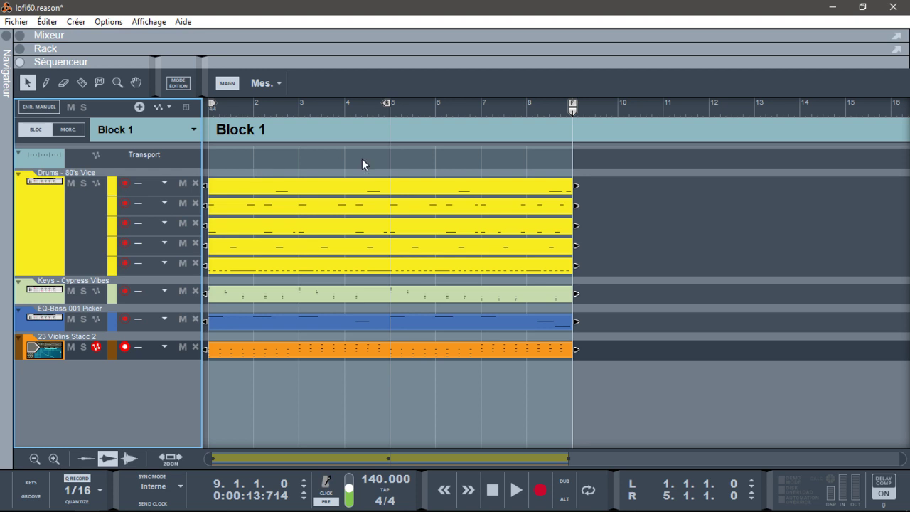
left_click_drag(389, 104, 561, 101)
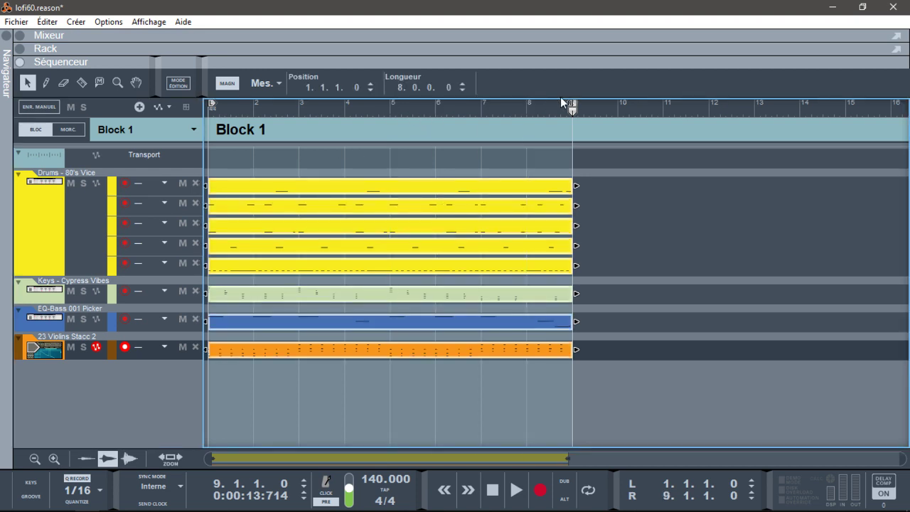
Rename Block 1 as intro.
double_click(235, 130)
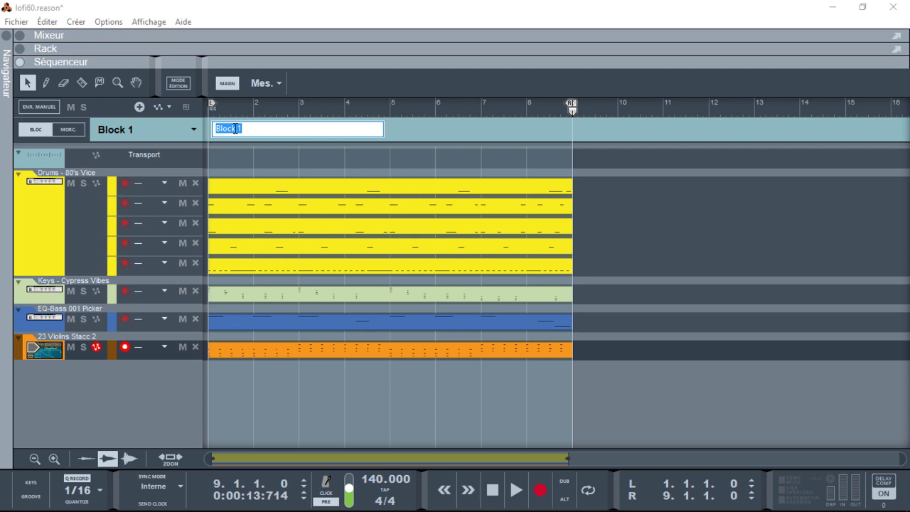
type("intro")
key("Return")
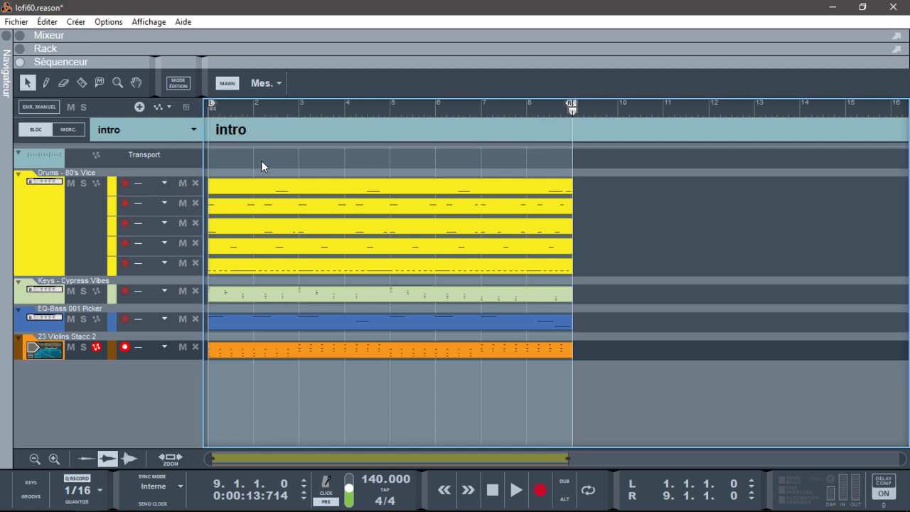
Delete the 23 Violins Stacc 2 clip from the intro block and play the block briefly from its start.
left_click(297, 350)
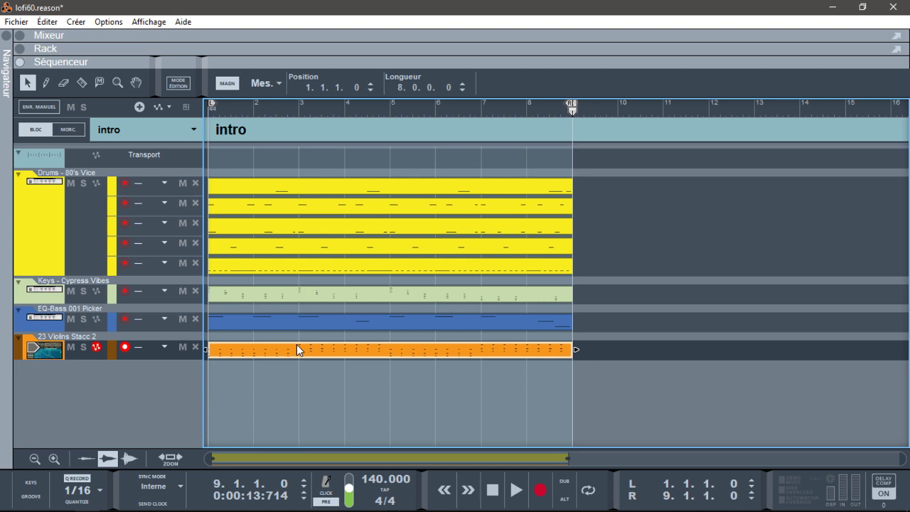
key("Delete")
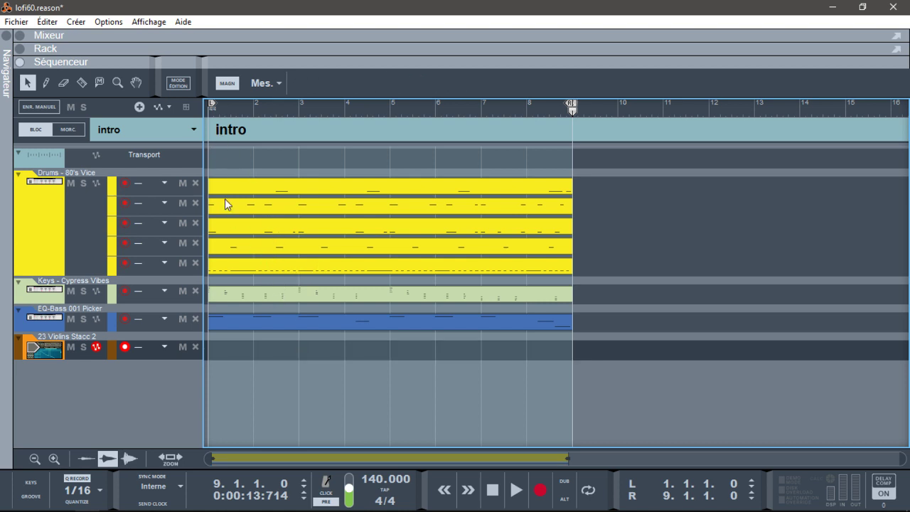
key("space")
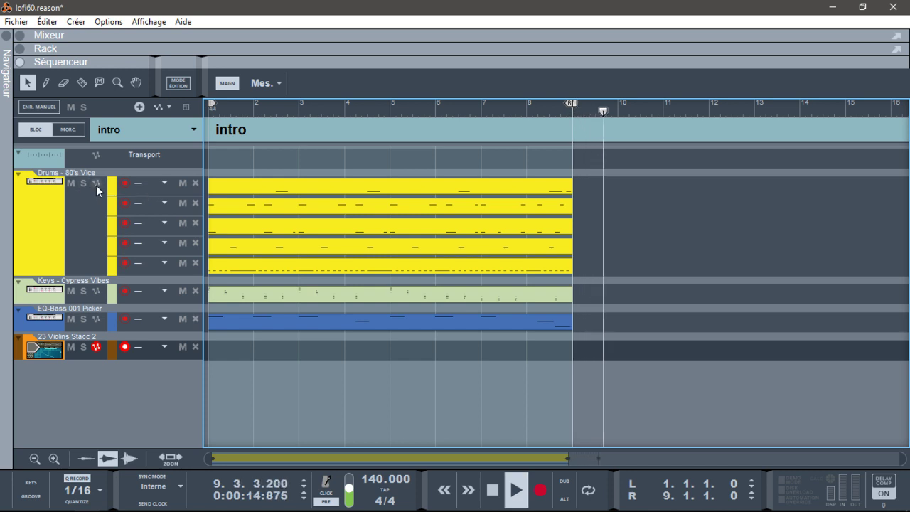
key("KP_1")
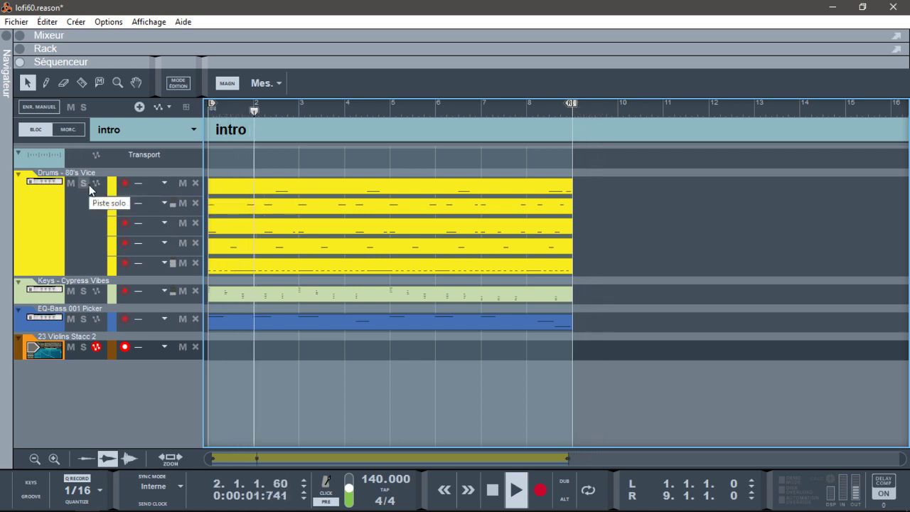
key("space")
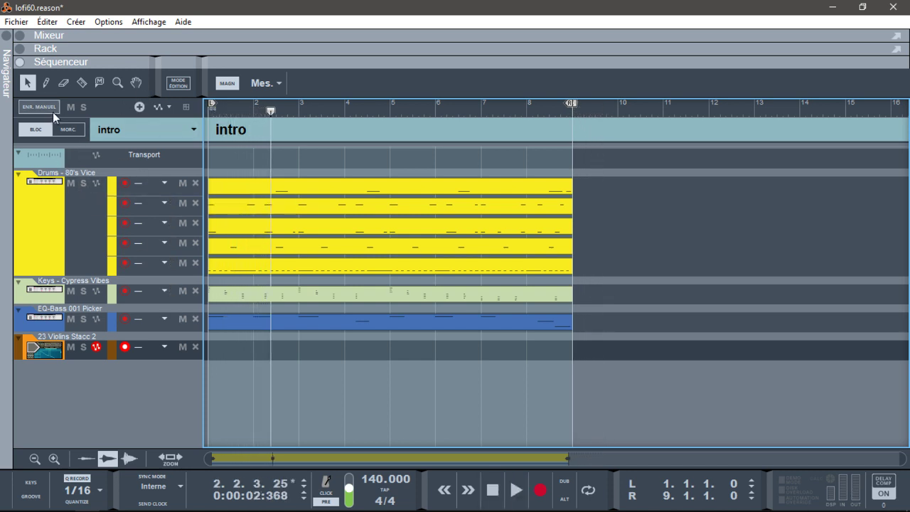
Split the EQ-Bass clip at bar 5 and erase its first half.
left_click(82, 82)
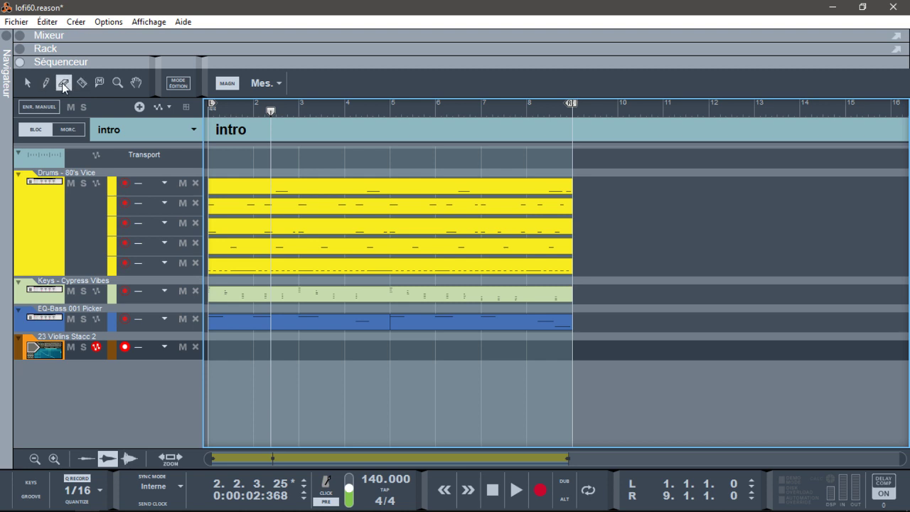
left_click(296, 324)
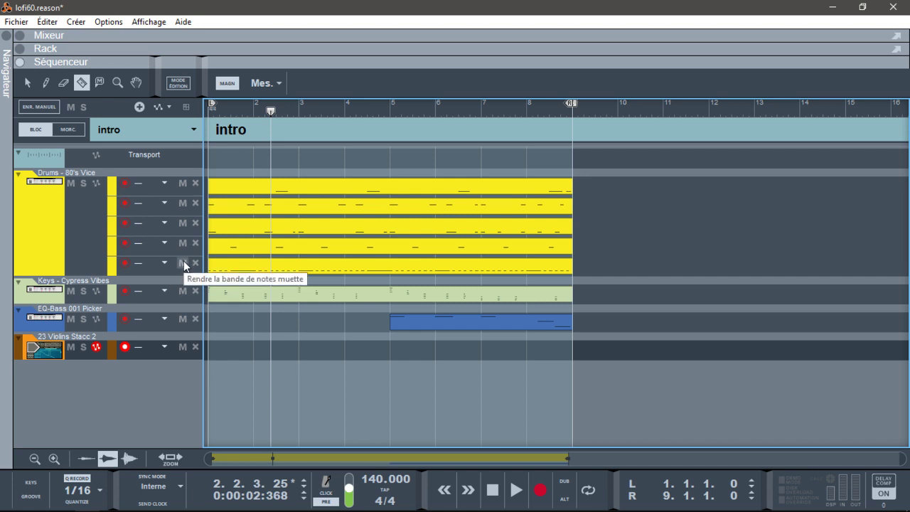
Play the intro from its start with the Drums track soloed, muting its fourth, third and second note lanes one by one.
key("shift+Return")
key("space")
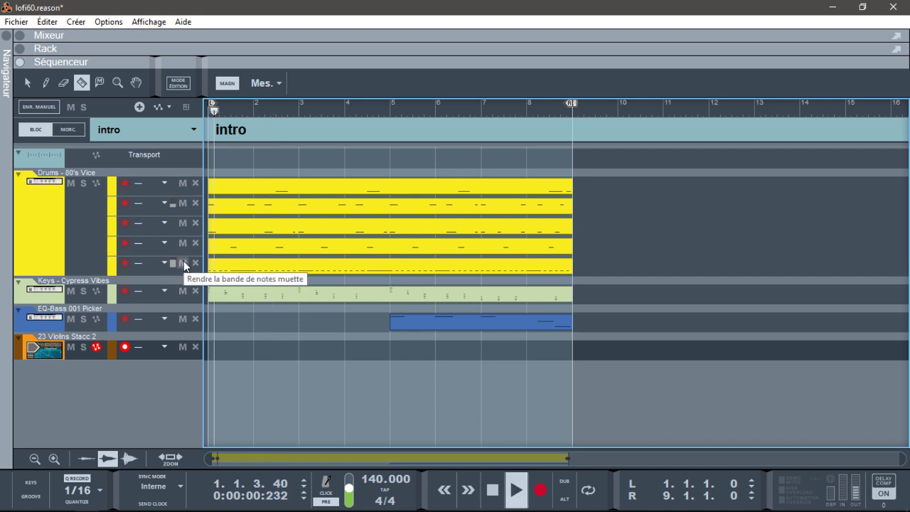
left_click(83, 183)
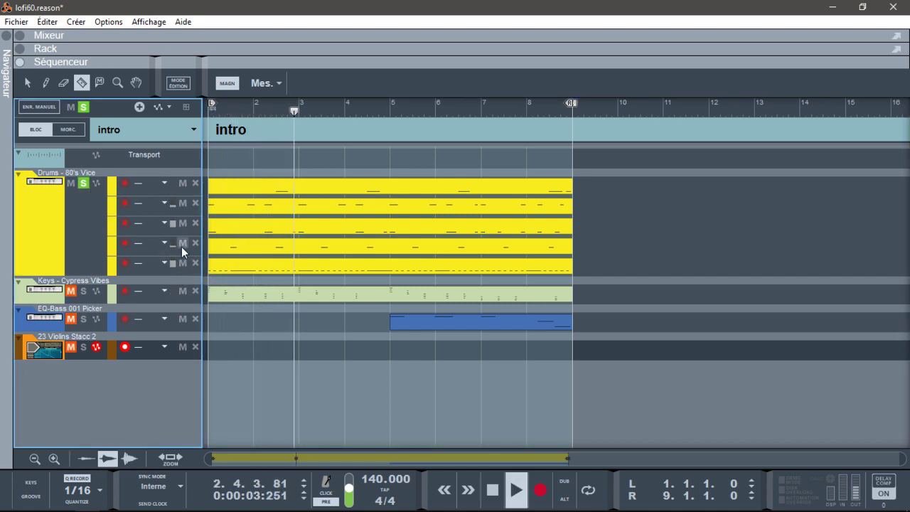
left_click(182, 243)
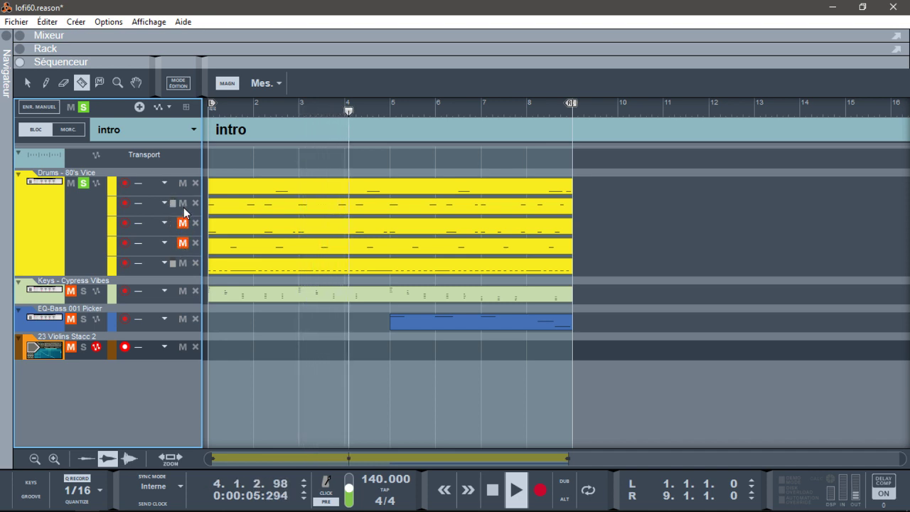
left_click(182, 223)
left_click(183, 203)
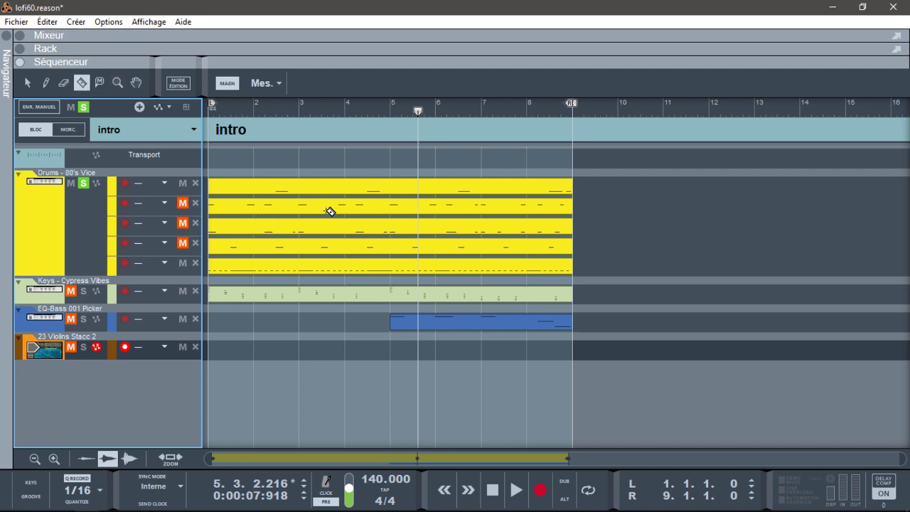
Split the fourth drum lane at bar 6 and the second and third lanes at bar 7, then erase the parts before the cuts.
left_click(436, 249)
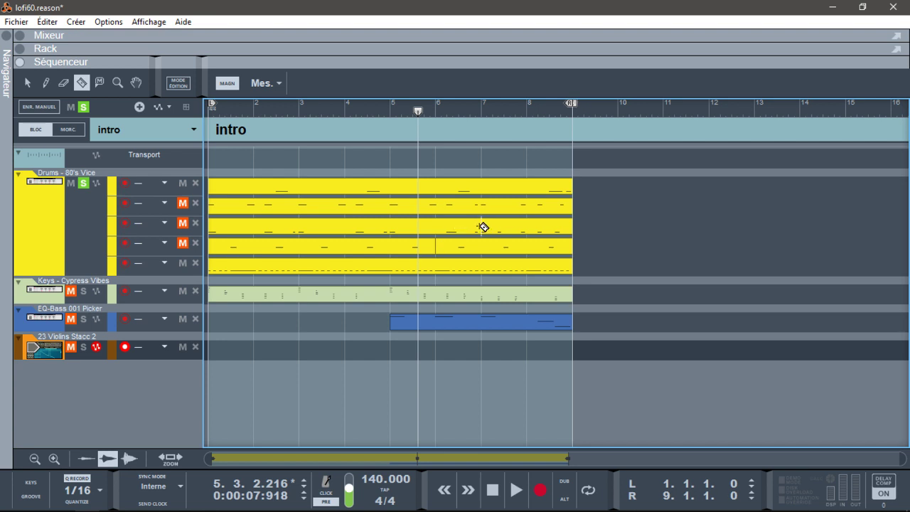
left_click(481, 227)
left_click(482, 206)
left_click(64, 83)
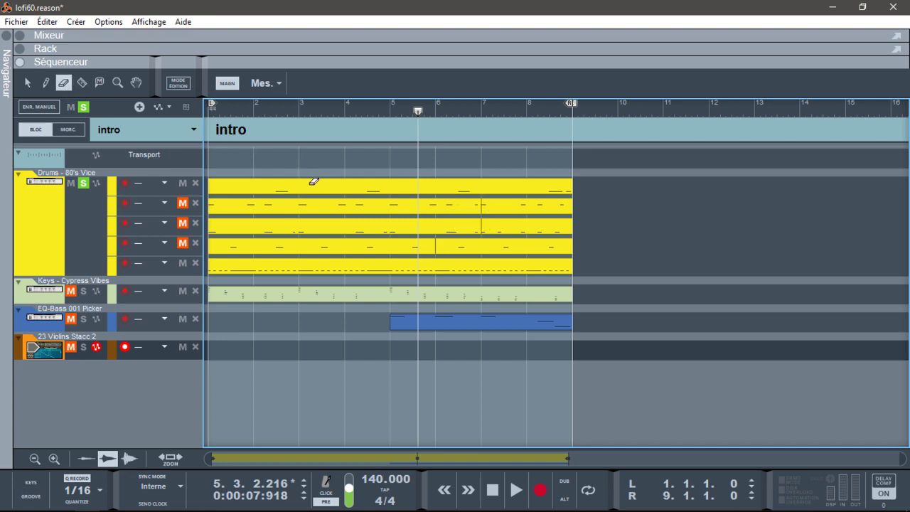
left_click(305, 204)
left_click(312, 224)
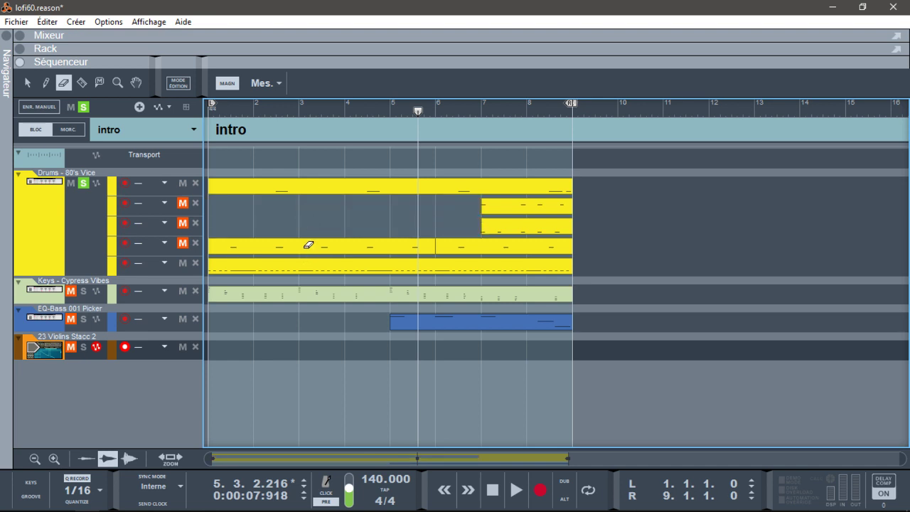
left_click(309, 244)
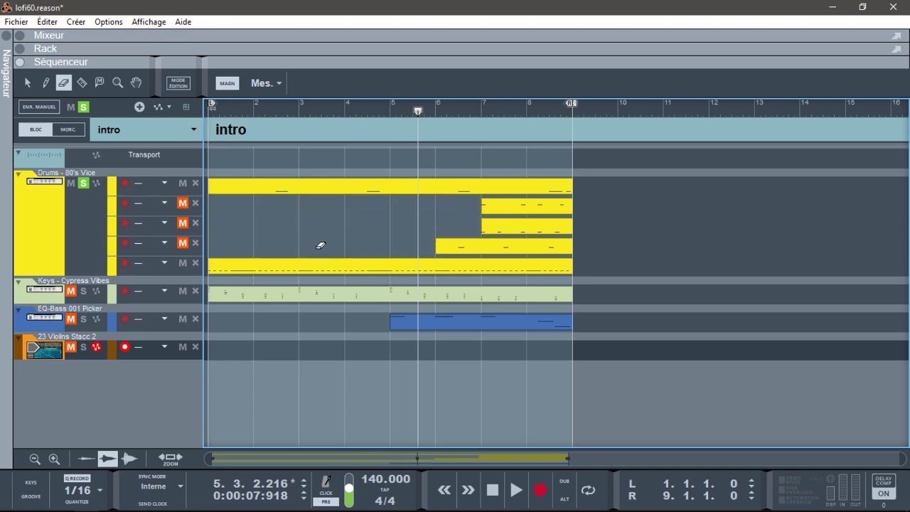
Play the intro briefly from its start with the Drums track soloed, and turn off the Drums solo.
key("shift+Return")
key("space")
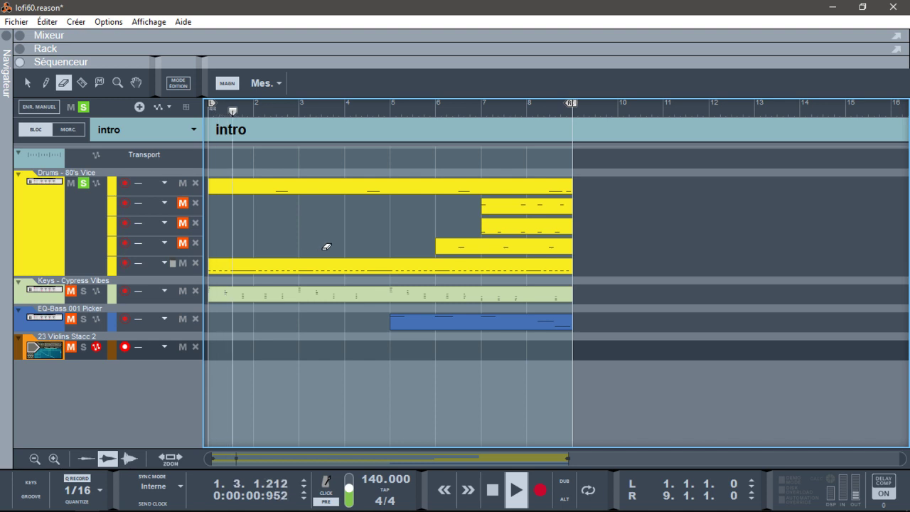
key("space")
left_click(83, 182)
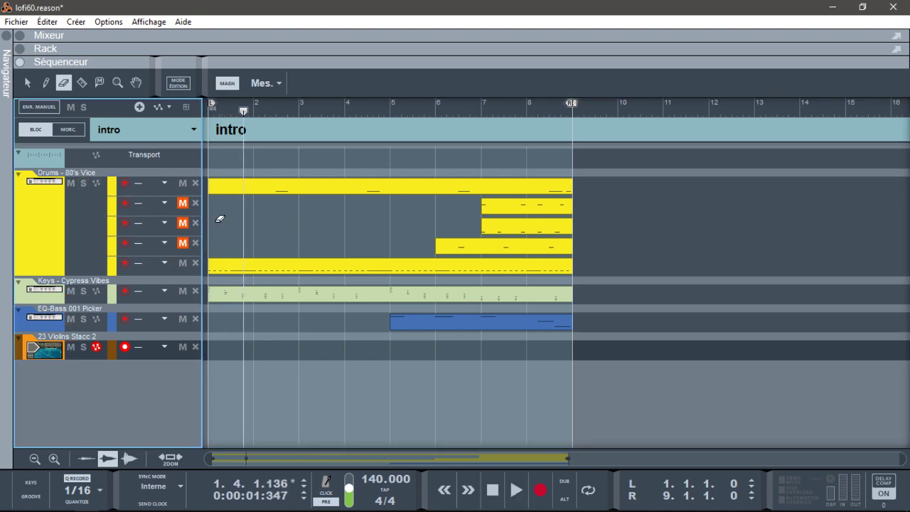
Play the intro from its start with all tracks, unmuting the second, third and fourth drum lanes one by one.
key("shift+Return")
key("space")
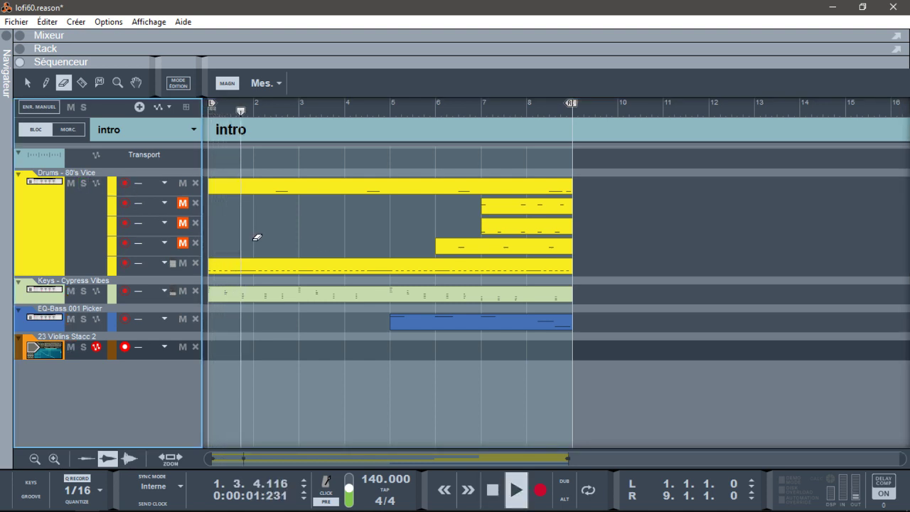
left_click(182, 203)
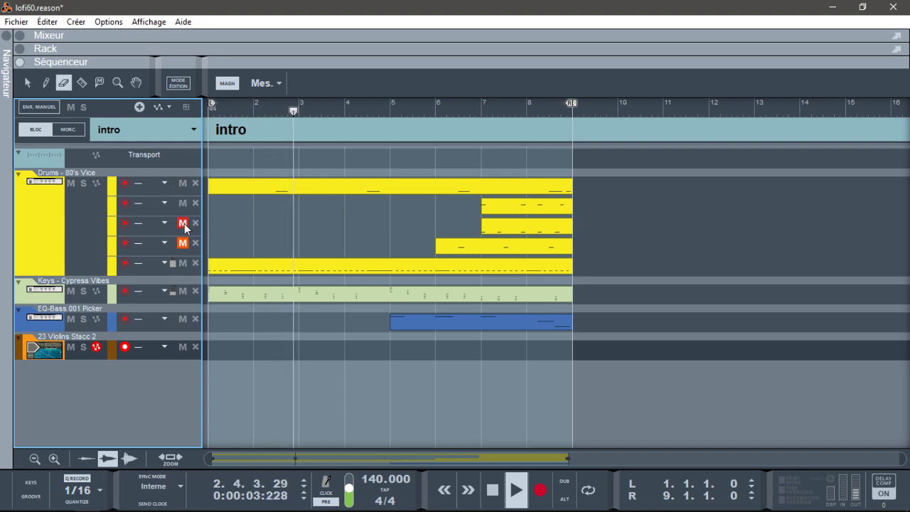
left_click(183, 222)
left_click(183, 243)
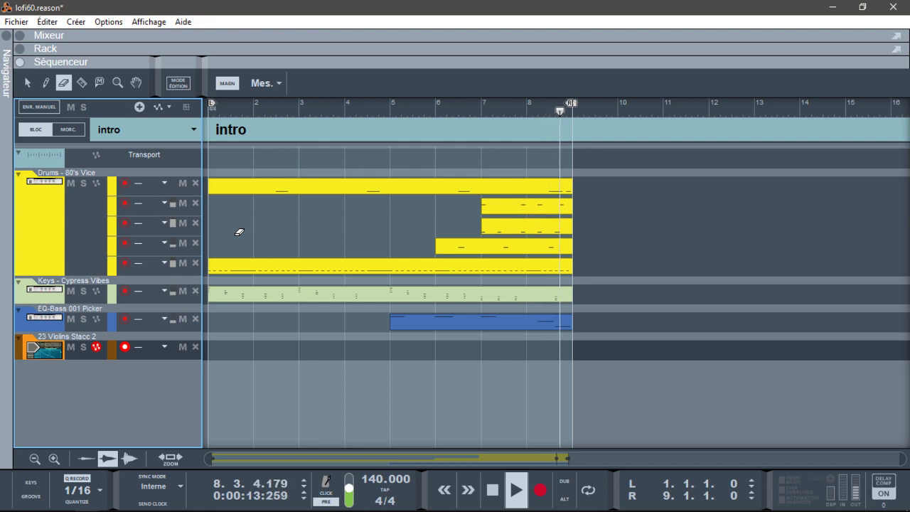
key("space")
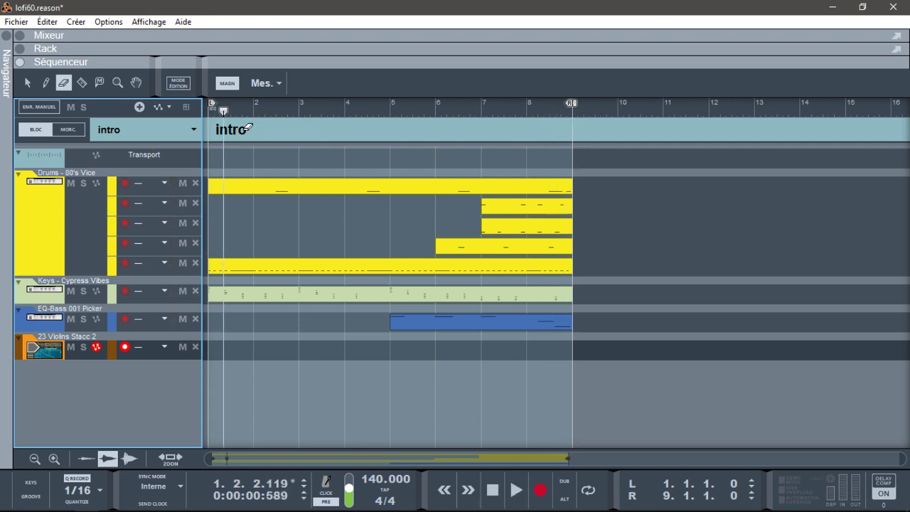
Switch to Block 2, extend its right locator to bar 9 and paste the copied eight-bar clips of all tracks.
left_click(192, 129)
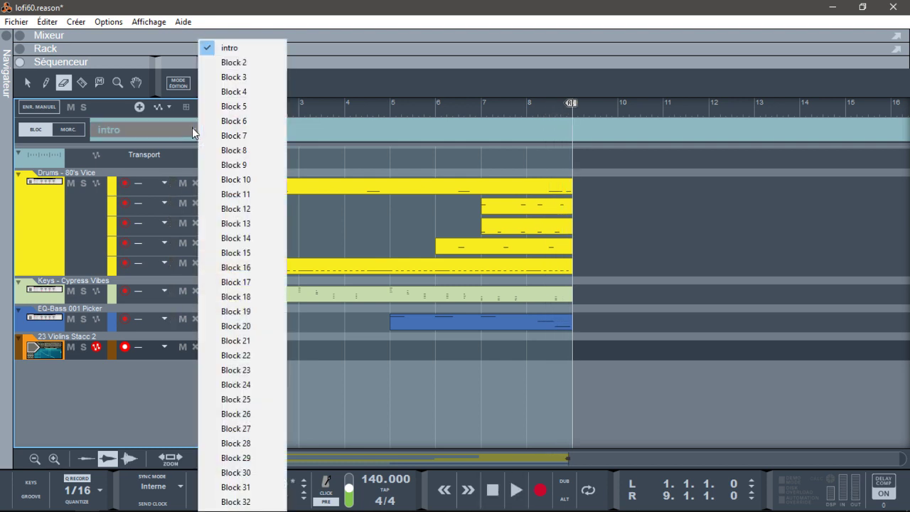
left_click(250, 66)
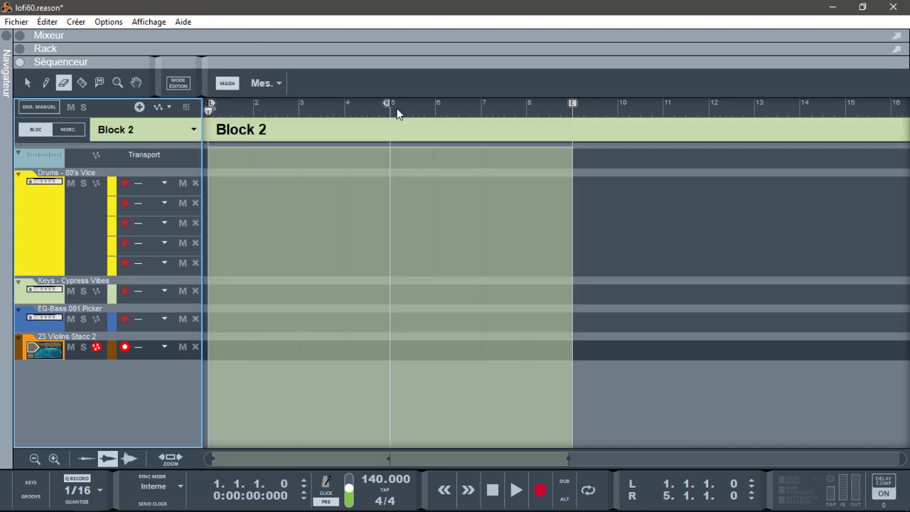
left_click_drag(387, 106, 573, 80)
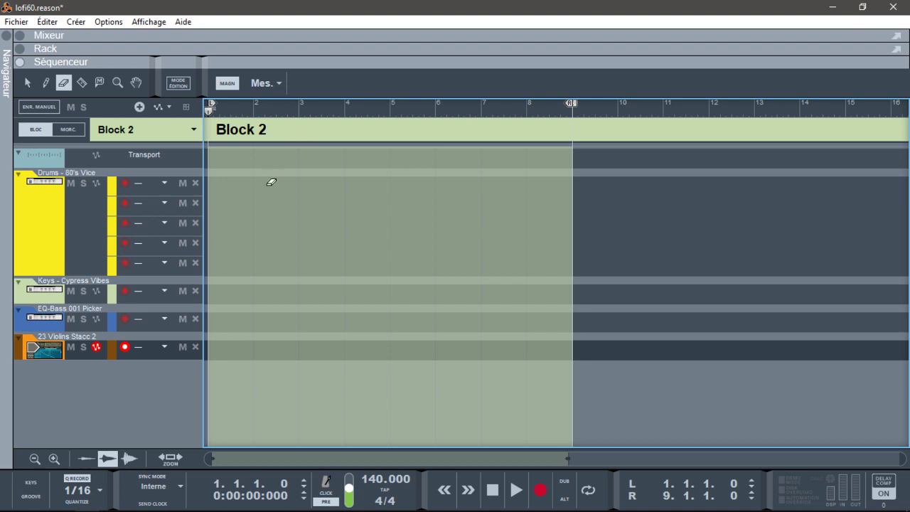
key("ctrl+v")
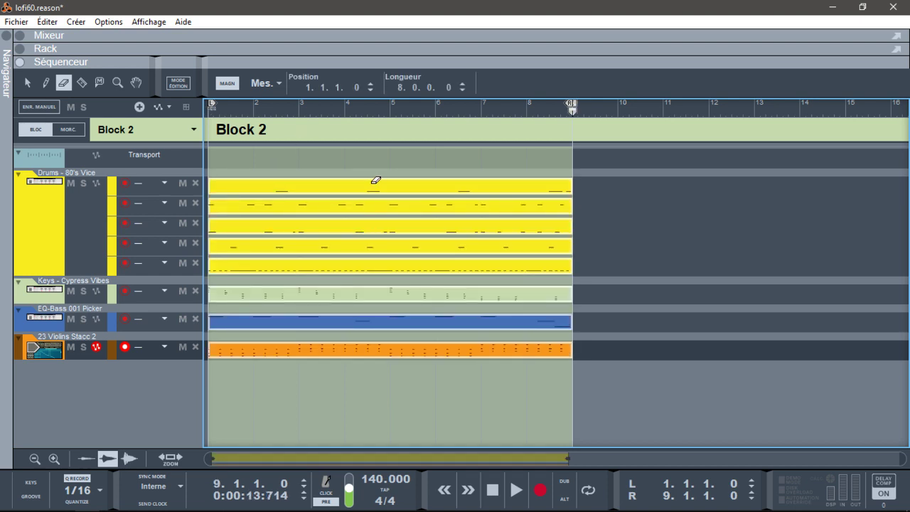
Play Block 2 from its start for a few bars to check the pasted clips.
key("Home")
key("space")
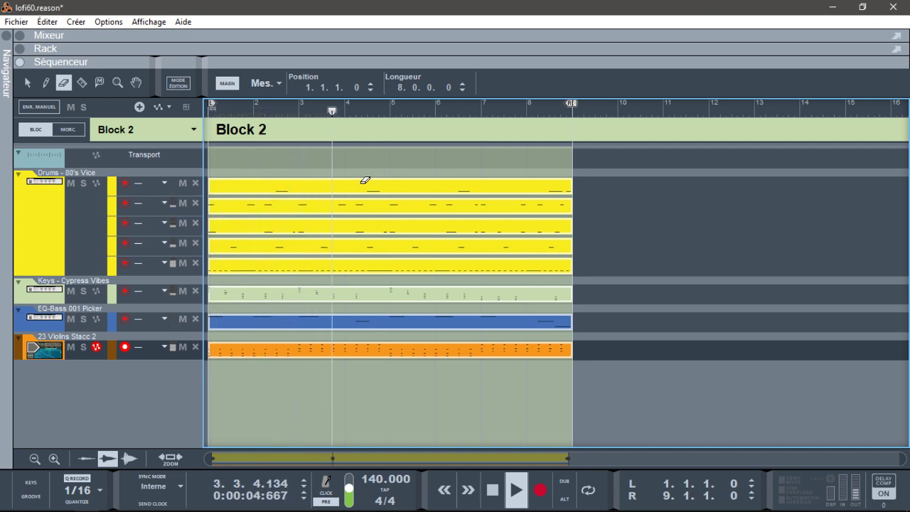
key("space")
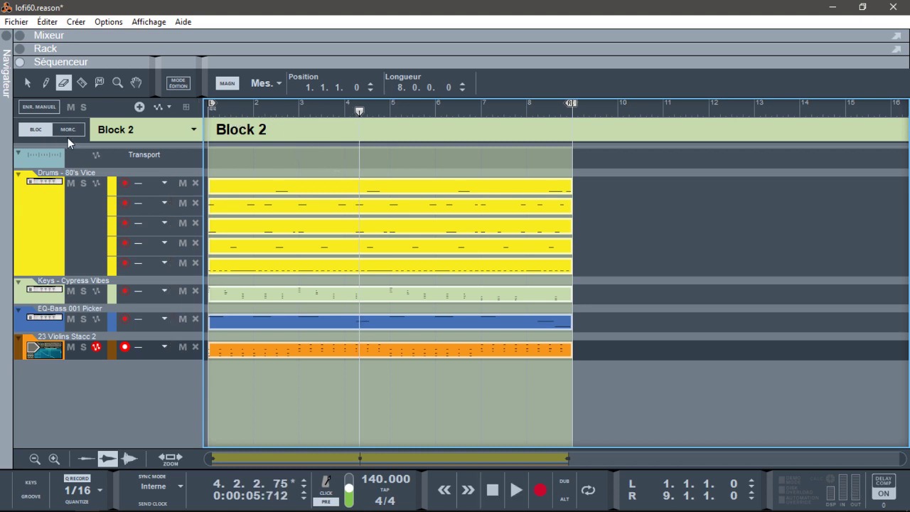
Rename Block 2 as couplet1 and play it through.
left_click(28, 82)
double_click(233, 135)
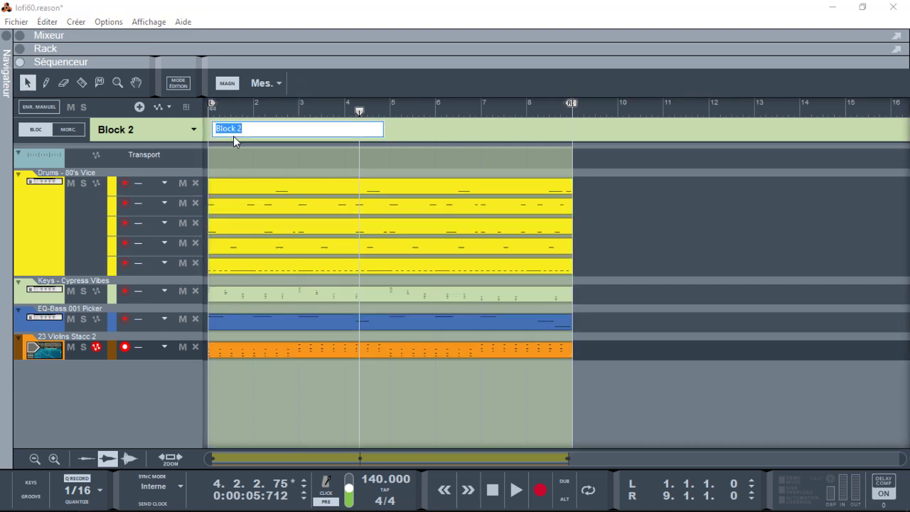
type("couplet1")
key("Return")
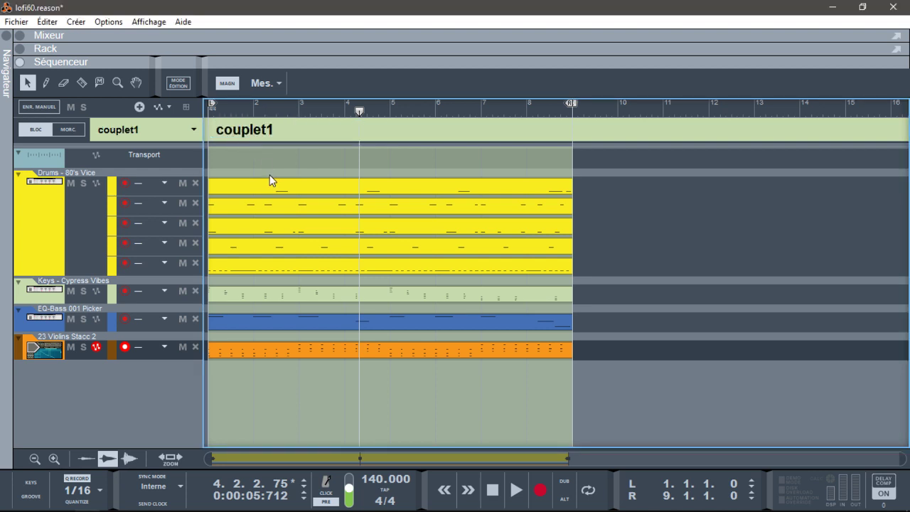
key("space")
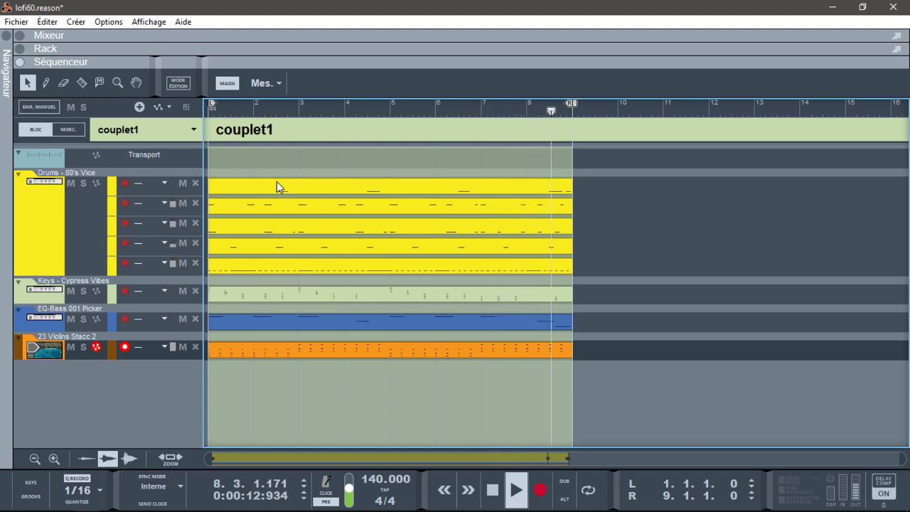
key("space")
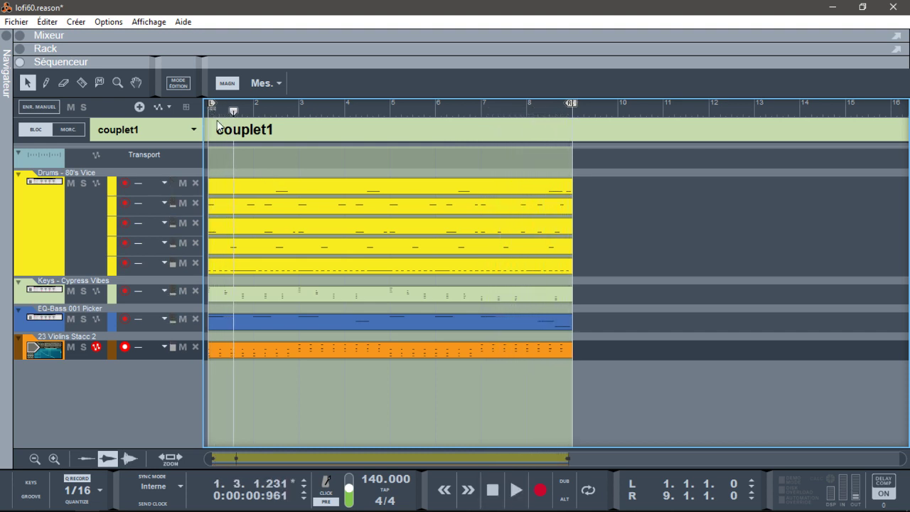
Copy the drums, keys and bass clips between bars 9 and 17 of the song arrangement and paste them into Block 3.
left_click(69, 129)
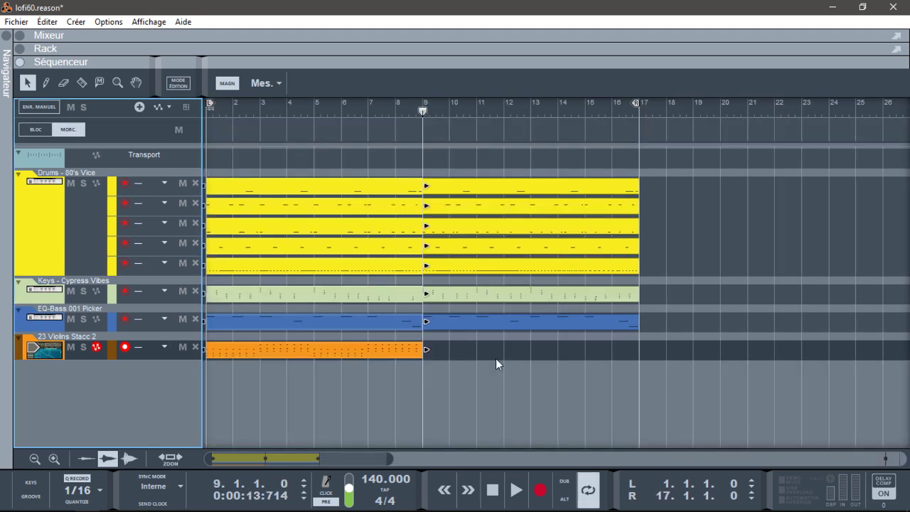
left_click_drag(462, 353, 544, 169)
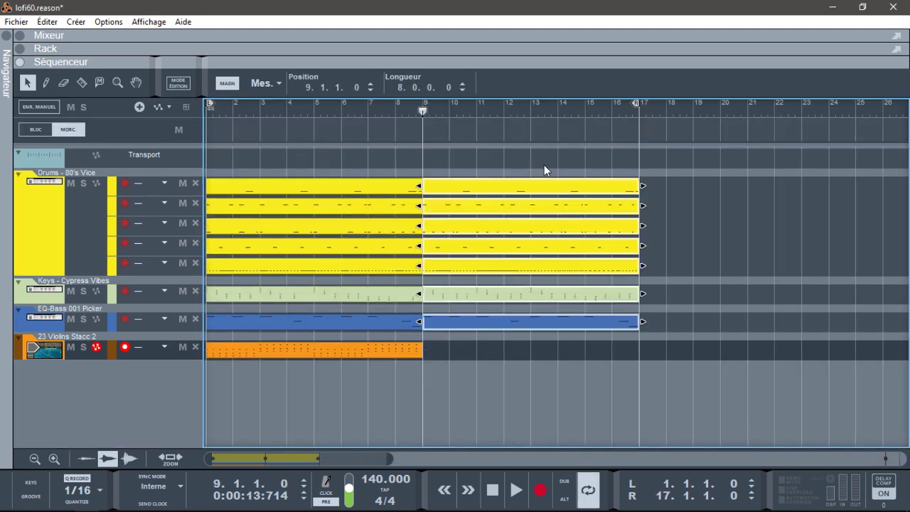
key("ctrl+c")
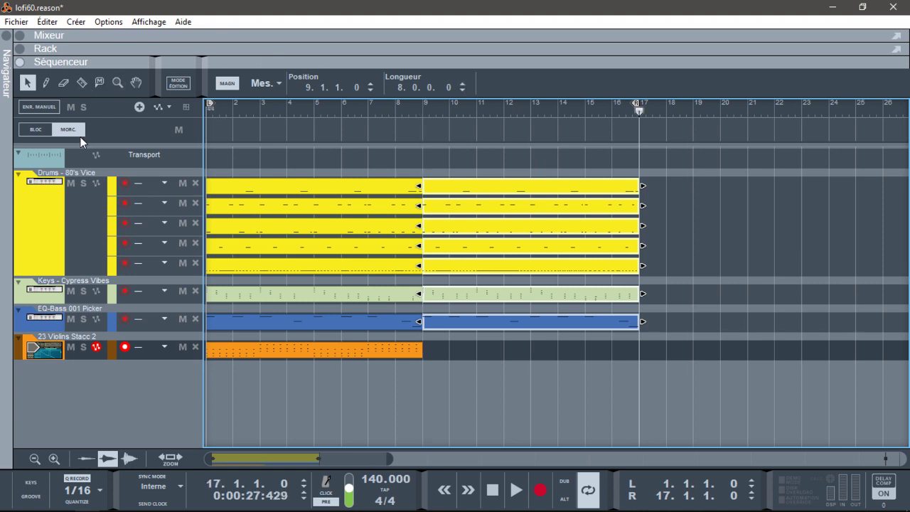
left_click(37, 130)
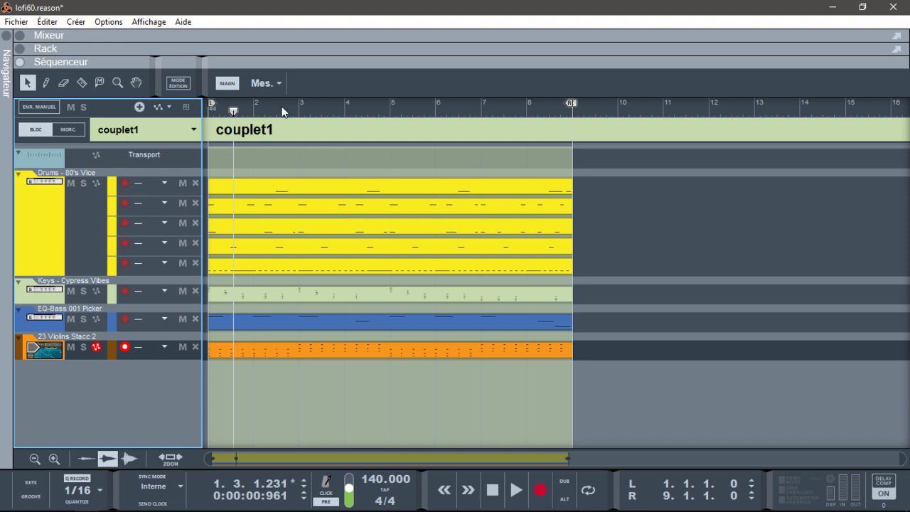
left_click(196, 131)
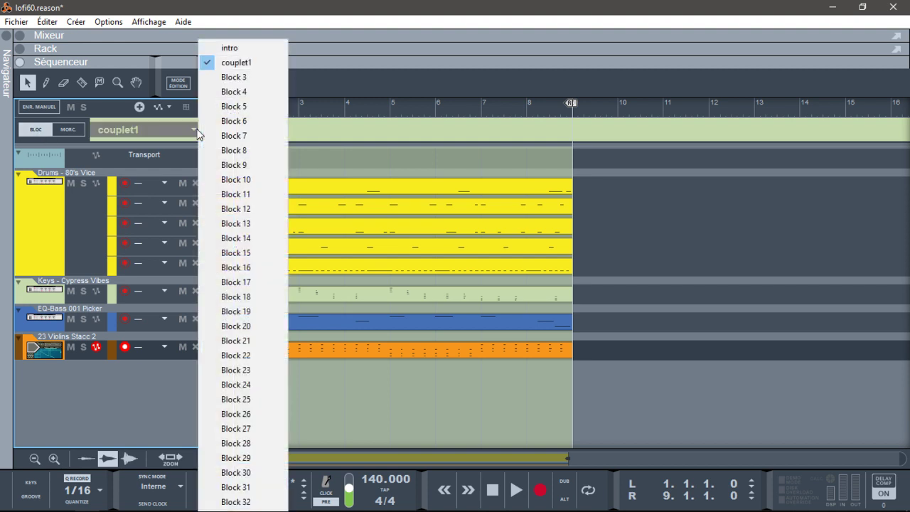
left_click(240, 78)
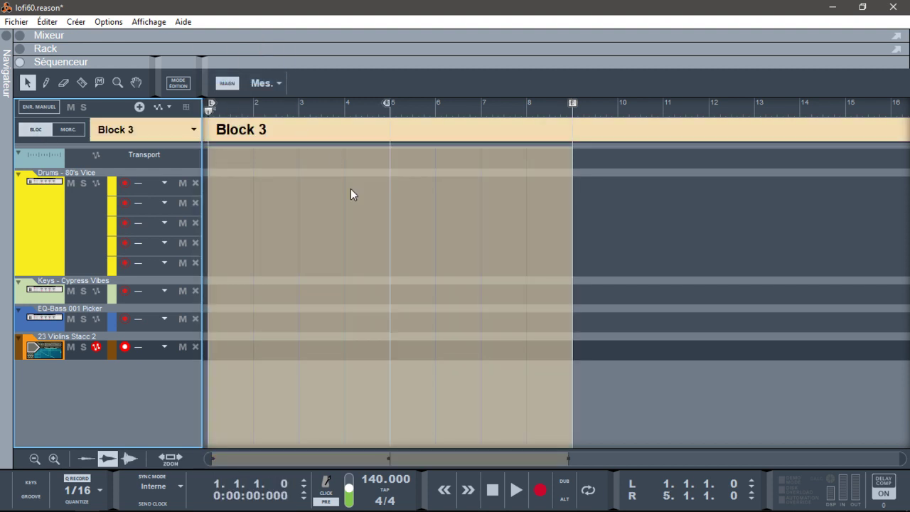
key("ctrl+v")
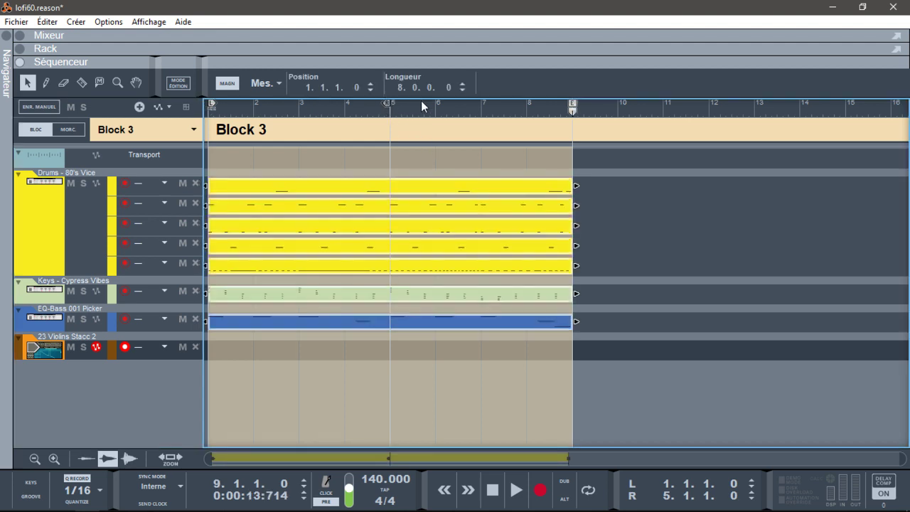
Set Block 3's right locator to bar 9, rename the block as couplet2 and play its first bars.
double_click(236, 134)
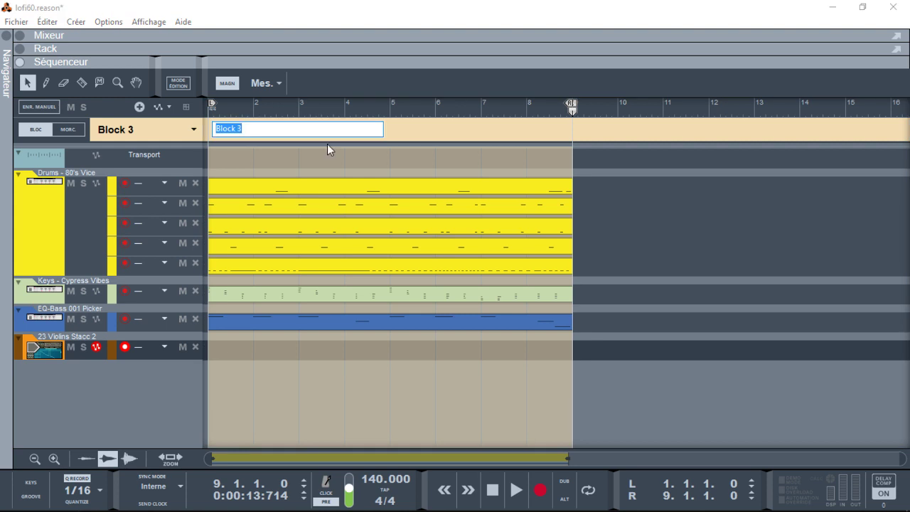
type("couplet2")
key("Return")
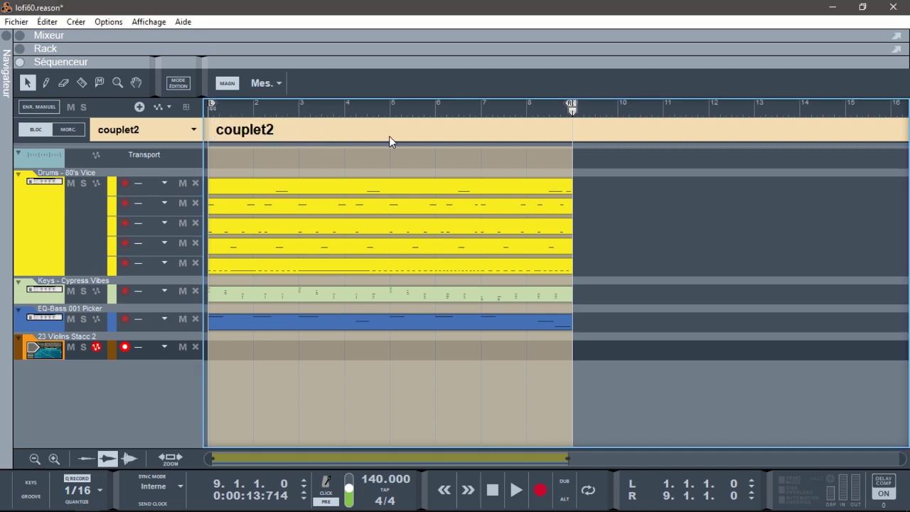
key("space")
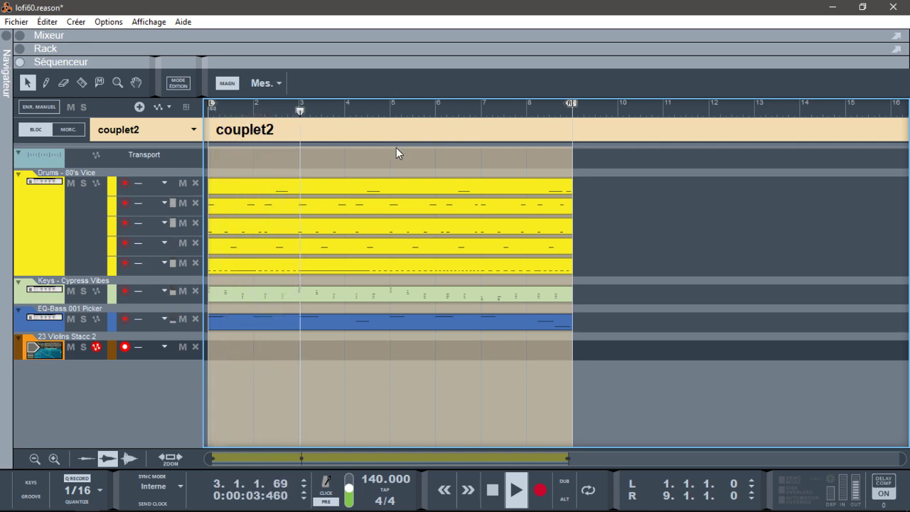
key("space")
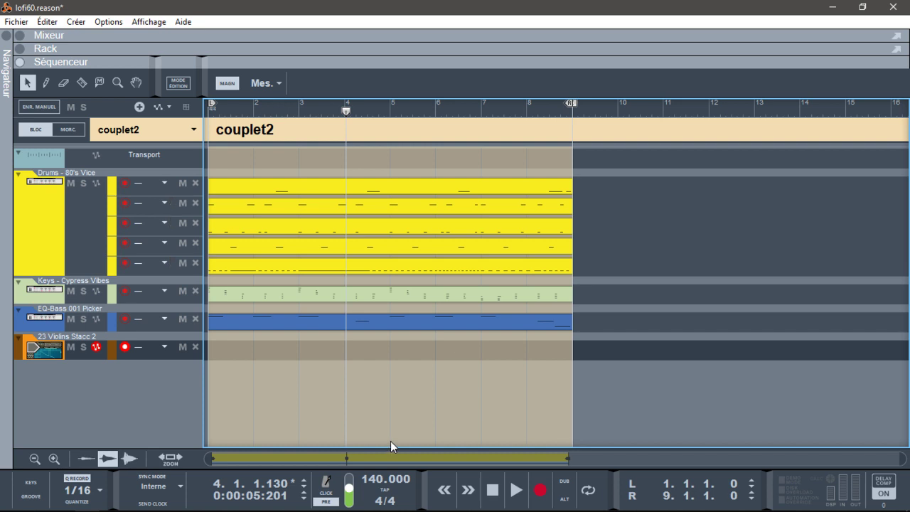
Record a new 23 Violins Stacc 2 part over the eight bars of couplet2 from its start, and listen back to it.
key("Home")
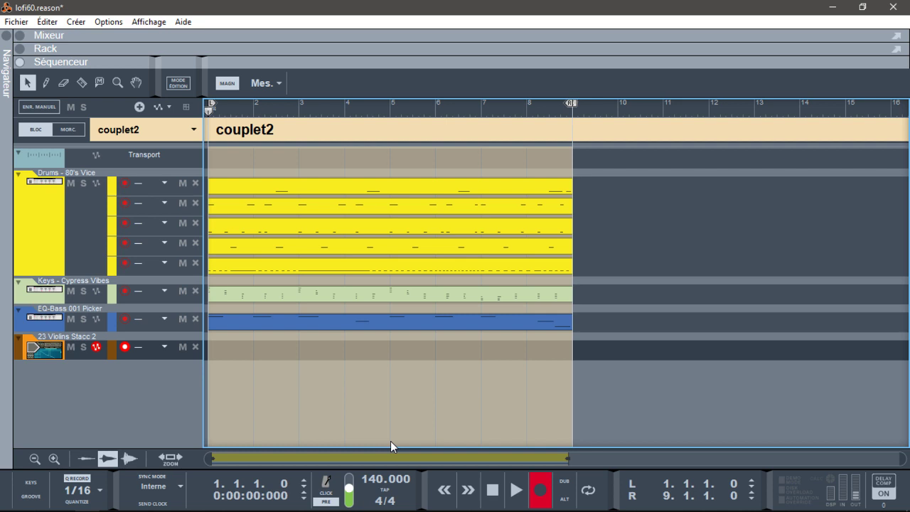
key("space")
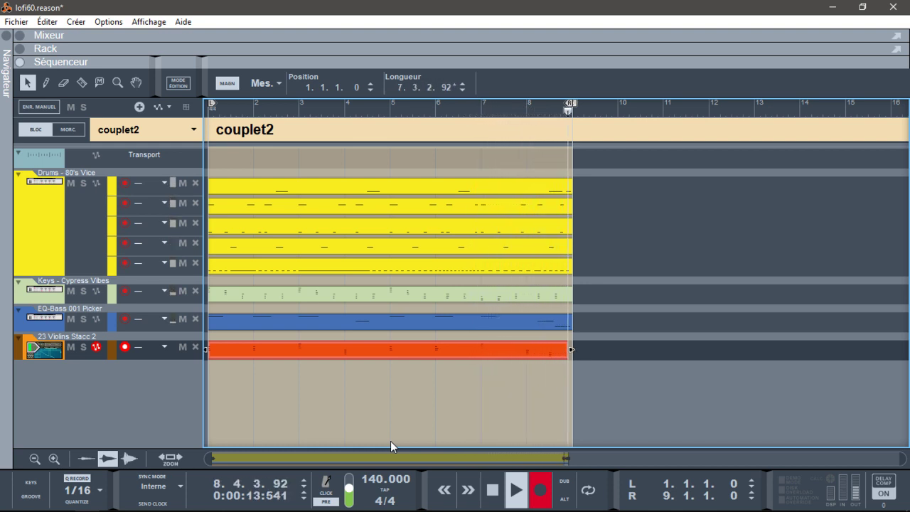
left_click(540, 489)
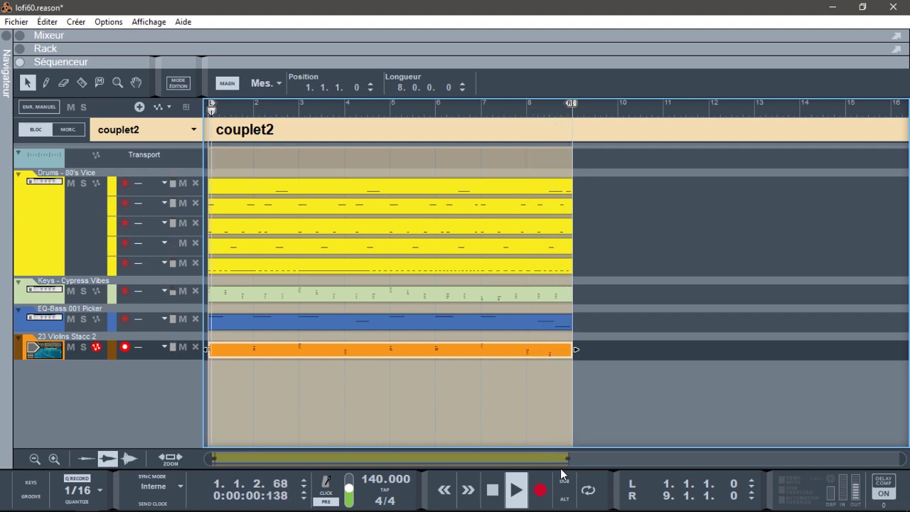
key("space")
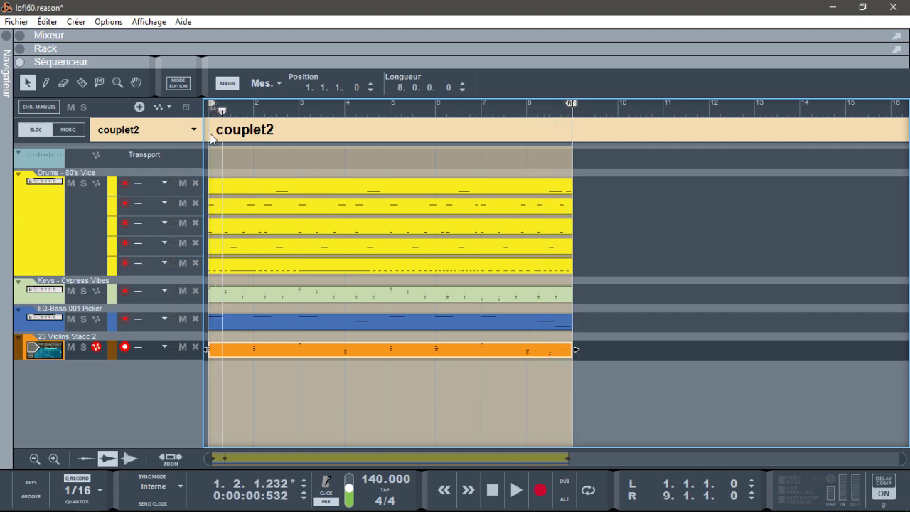
Check the list of blocks and play couplet2 briefly with its violin part.
left_click(171, 129)
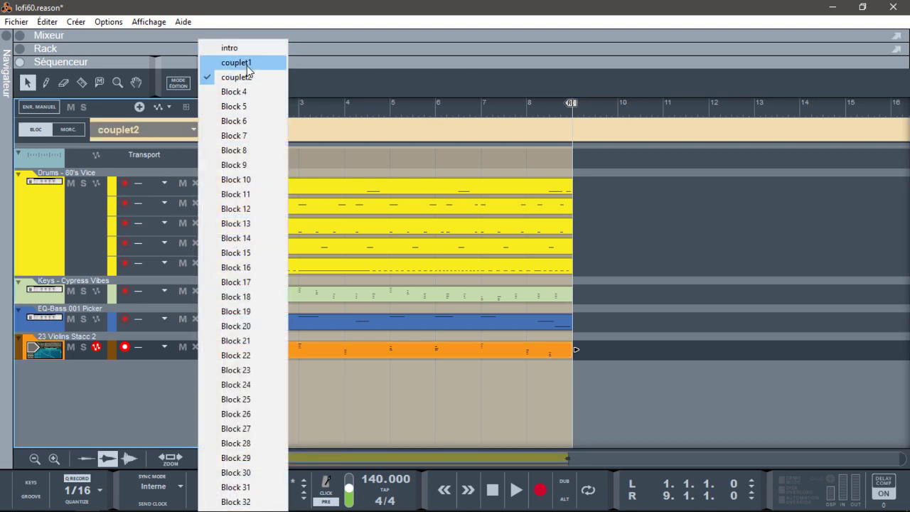
left_click(339, 108)
key("space")
key("space")
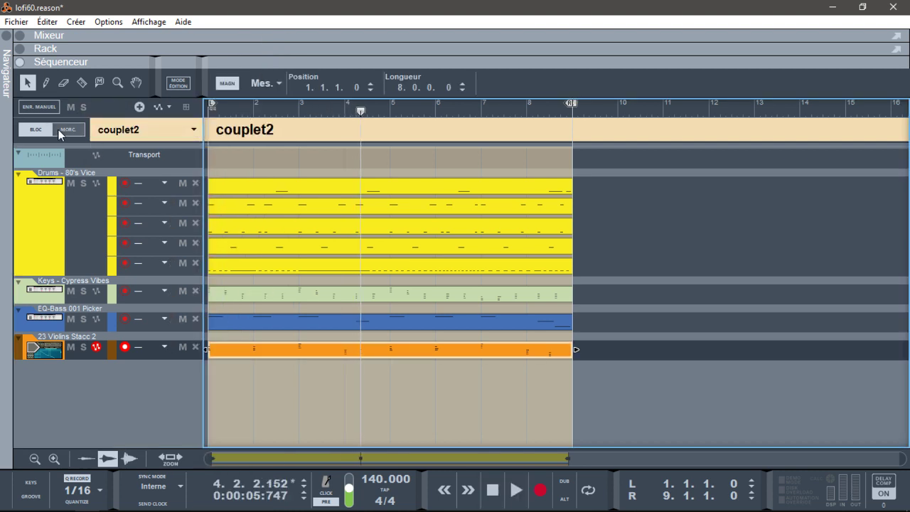
Return to the song arrangement and move the right locator to bar 21.
left_click(59, 130)
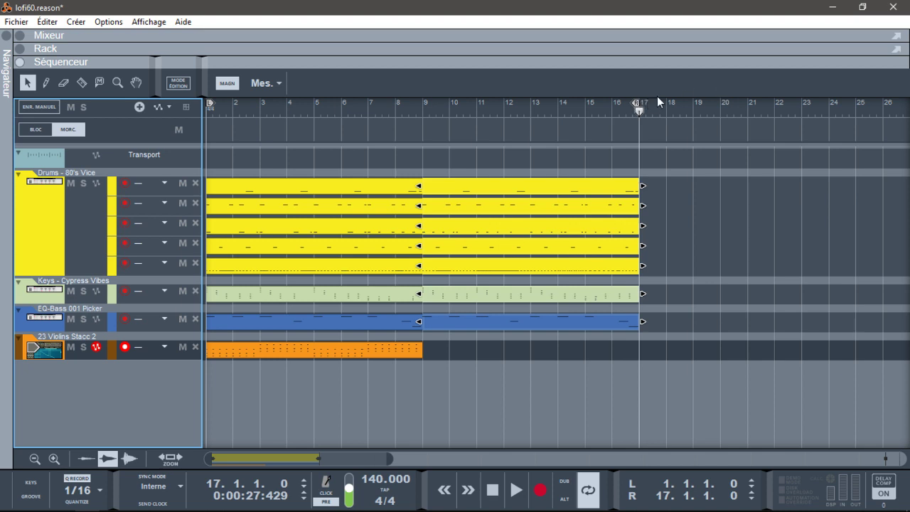
mouse_move(636, 104)
left_mouse_down()
mouse_move(904, 103)
mouse_move(746, 103)
left_mouse_up()
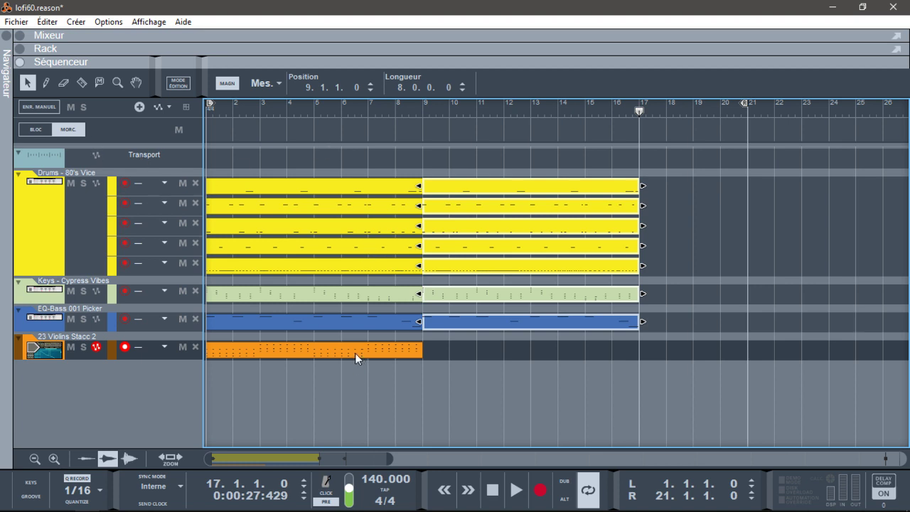
Delete all the clips from the song arrangement and set the right locator to bar 17.
left_click_drag(355, 353, 507, 142)
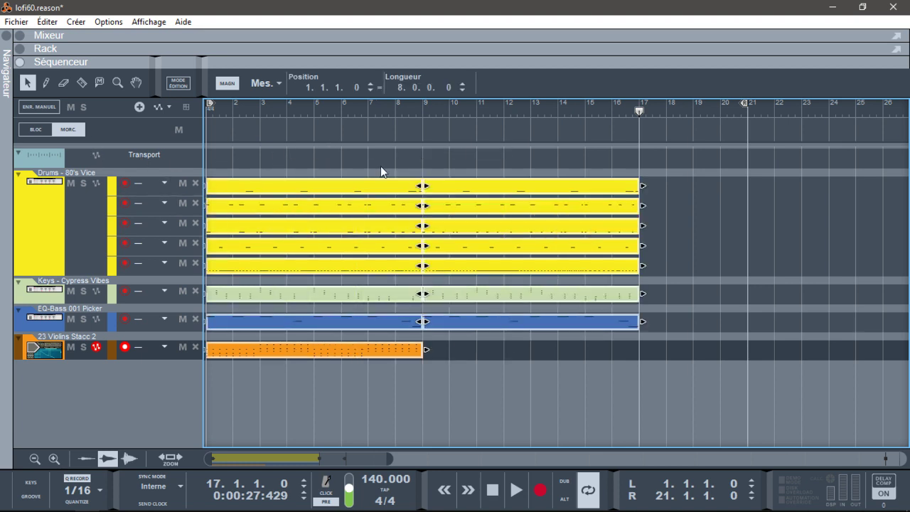
key("Delete")
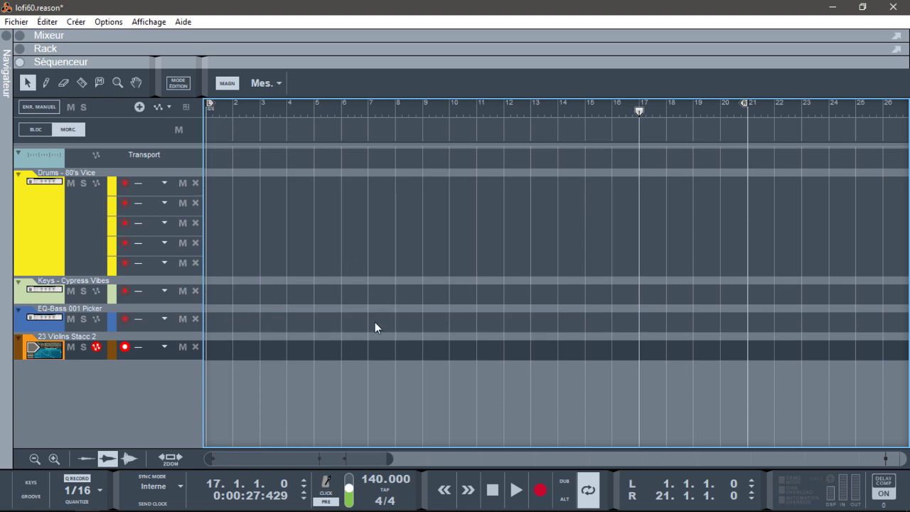
left_click_drag(746, 101, 627, 111)
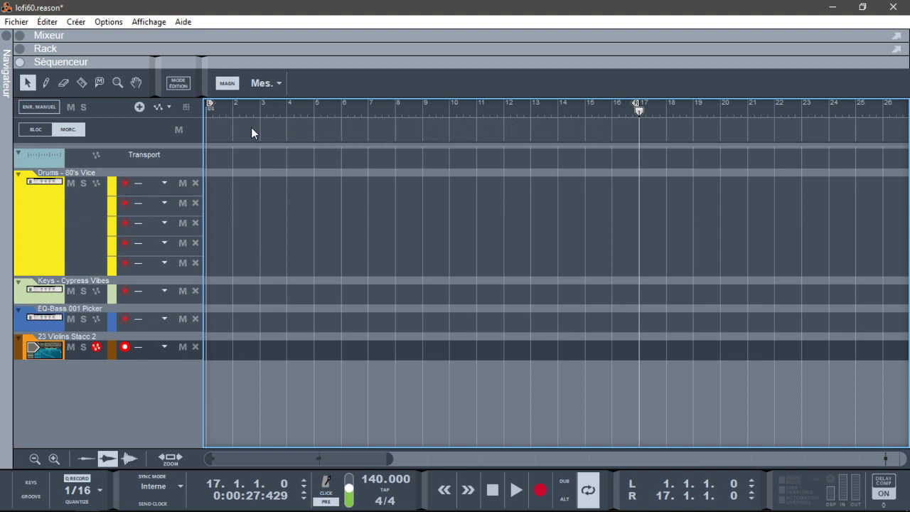
Place the intro block at bar 1 of the song, extend it to eight bars and play it from the start.
double_click(216, 132)
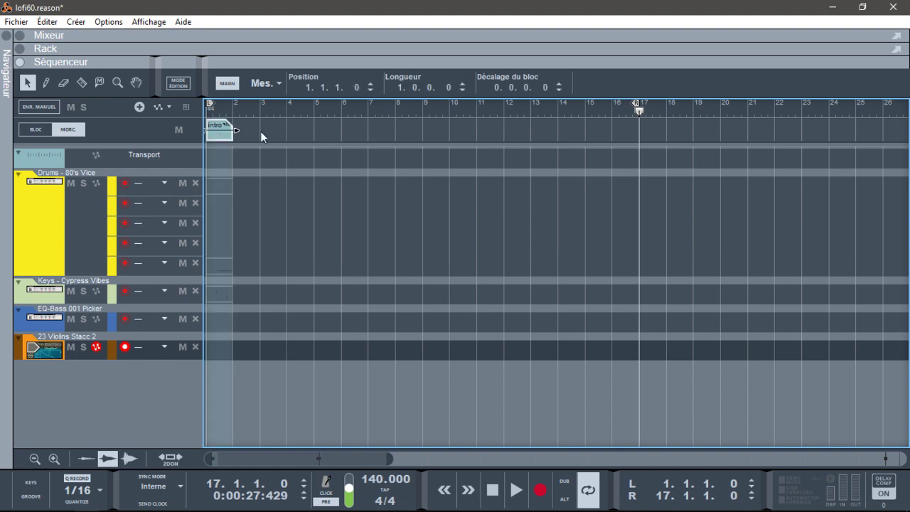
left_click_drag(237, 129, 405, 134)
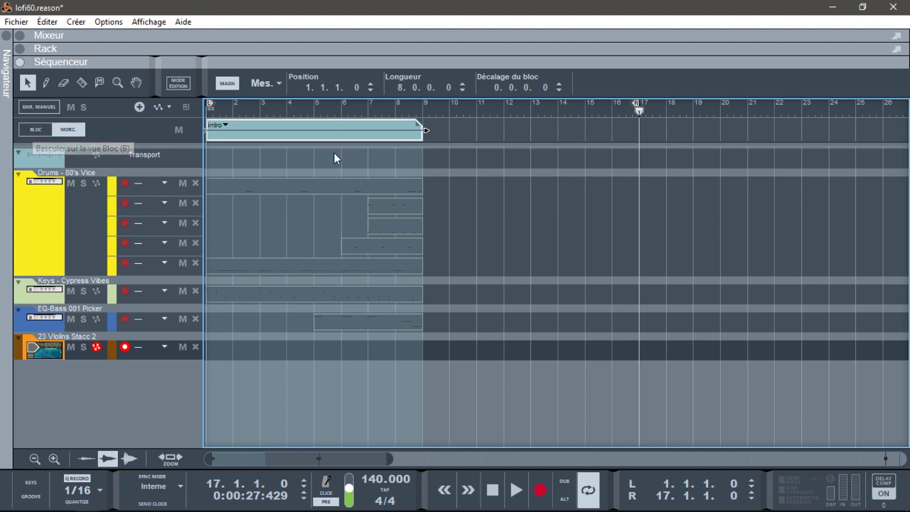
key("shift+Return")
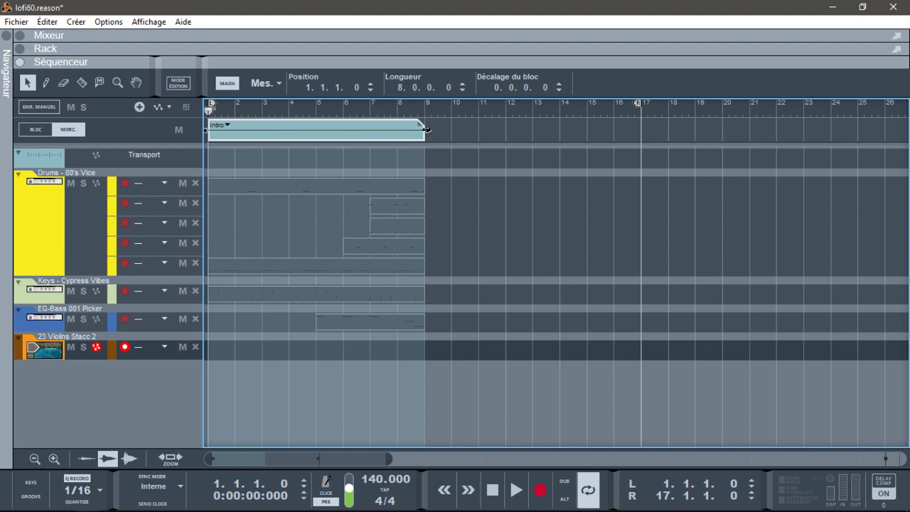
key("space")
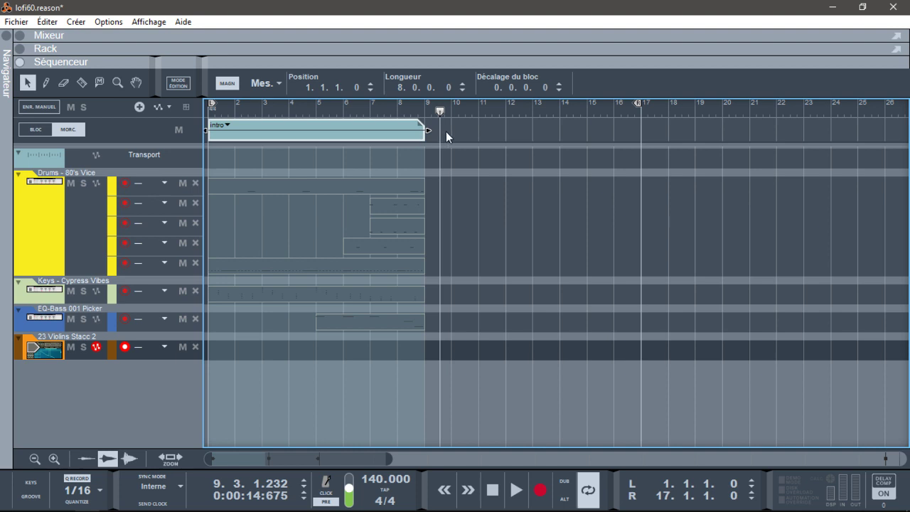
Add a one-bar couplet1 block at bar 9, duplicate it twice and extend the last copy to eight bars.
double_click(447, 132)
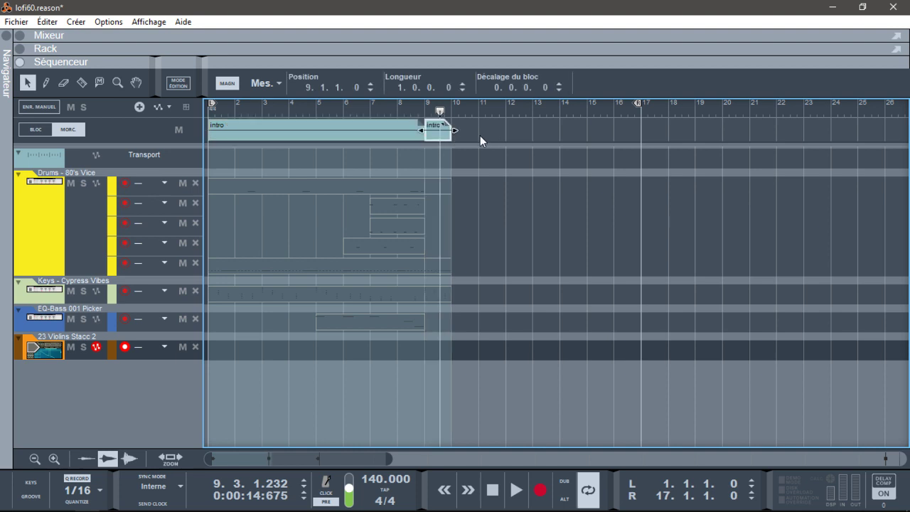
left_click(442, 124)
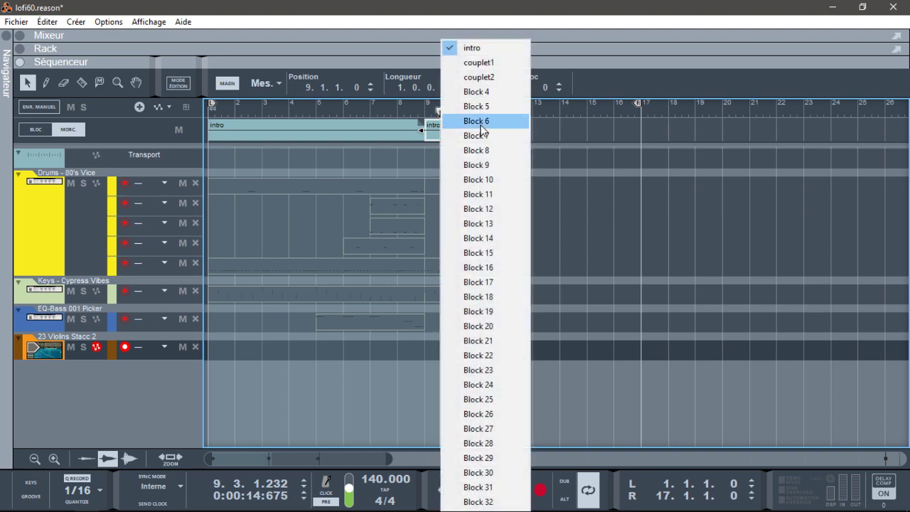
left_click(479, 63)
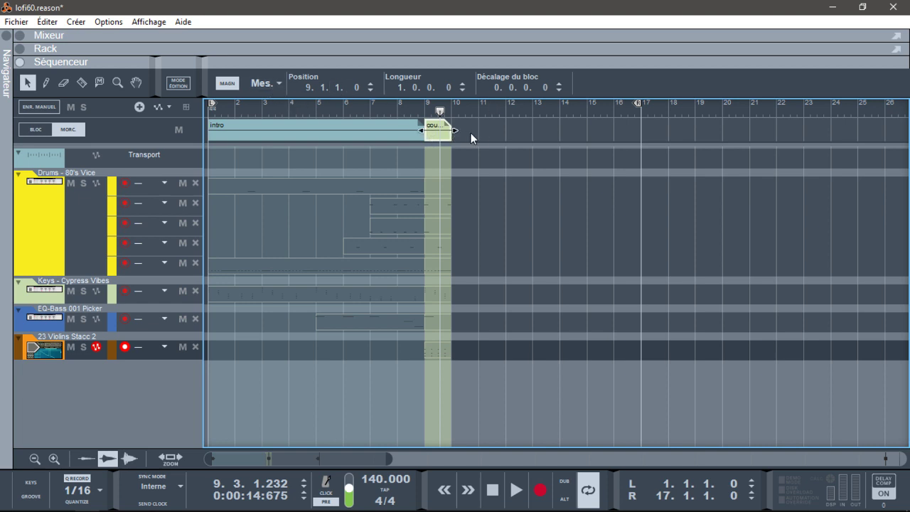
key("ctrl+d")
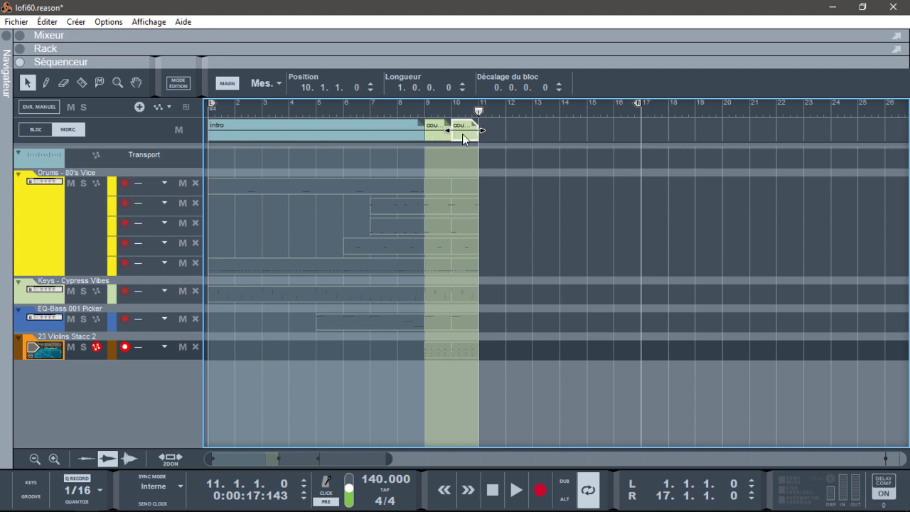
key("ctrl+d")
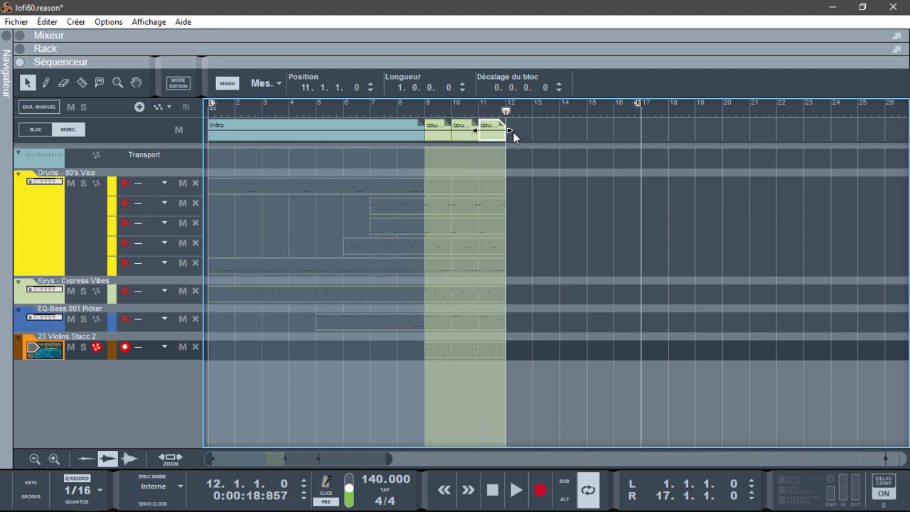
left_click_drag(516, 130, 691, 128)
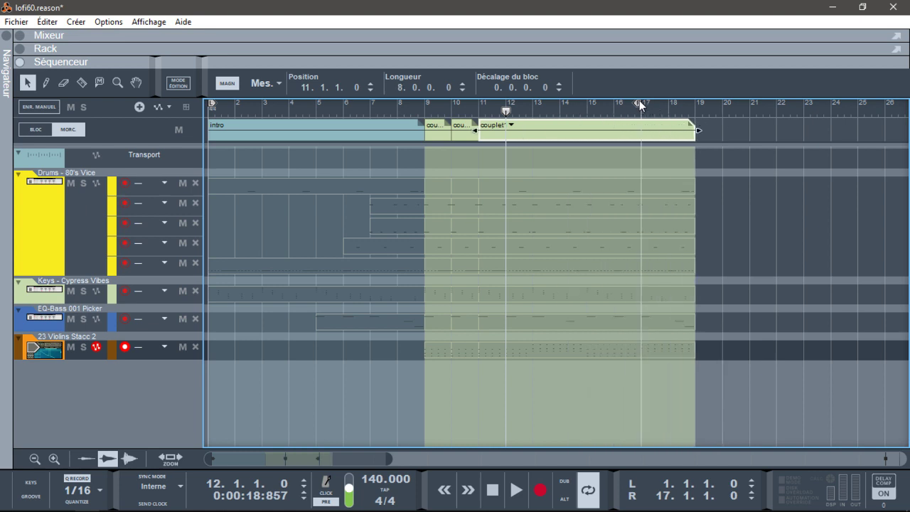
Move the right locator to bar 20 and play the intro and couplet1 blocks from the start of the song.
left_click_drag(639, 103, 722, 101)
key("shift+Return")
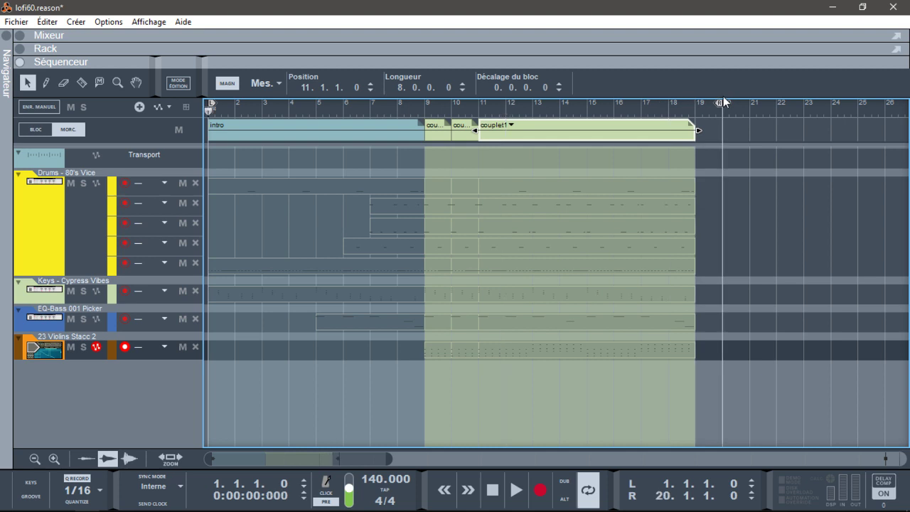
key("space")
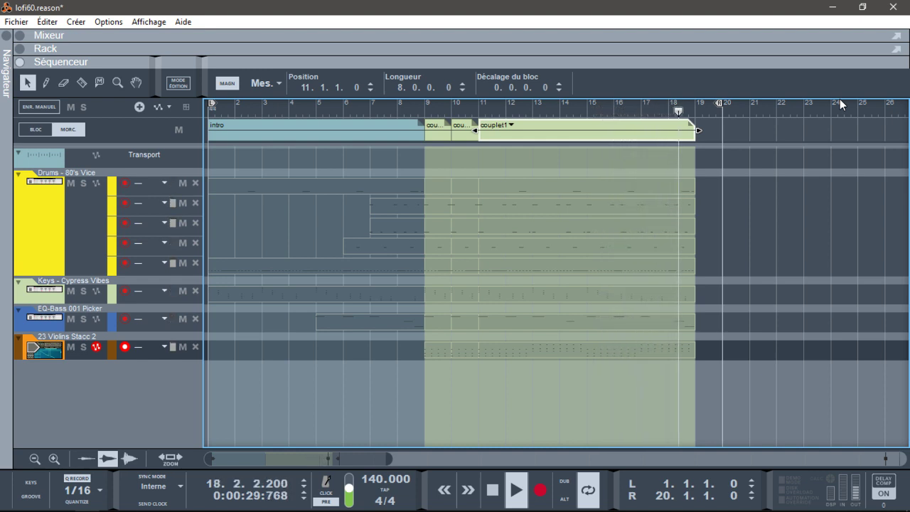
key("space")
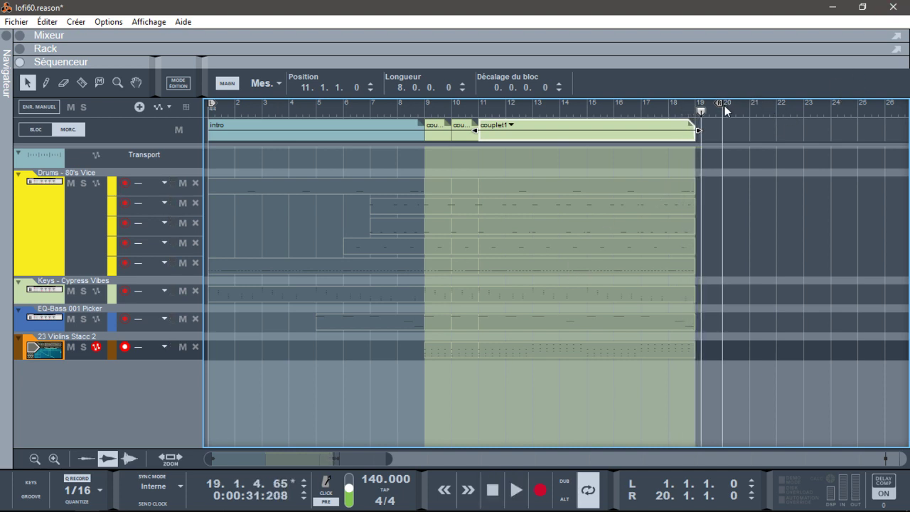
Add an eight-bar couplet2 block at bar 19 and set the right locator to bar 27.
left_click_drag(724, 105, 892, 105)
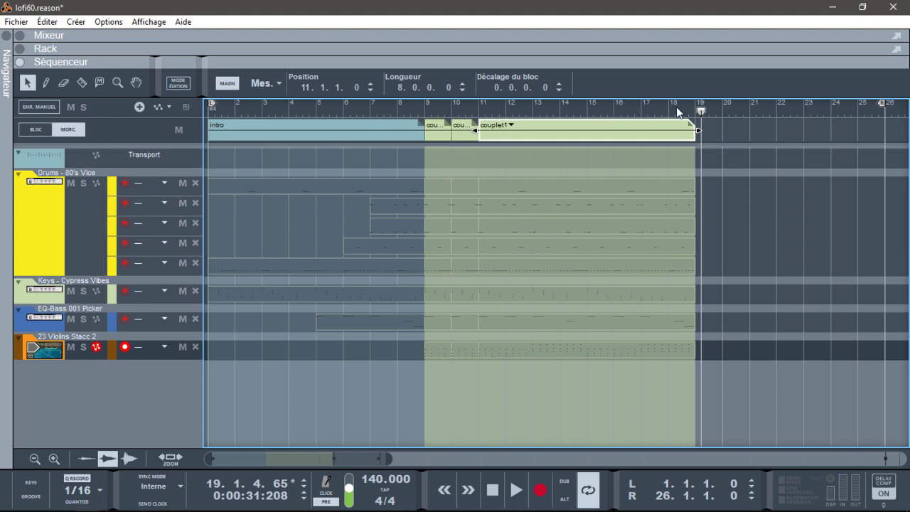
double_click(719, 125)
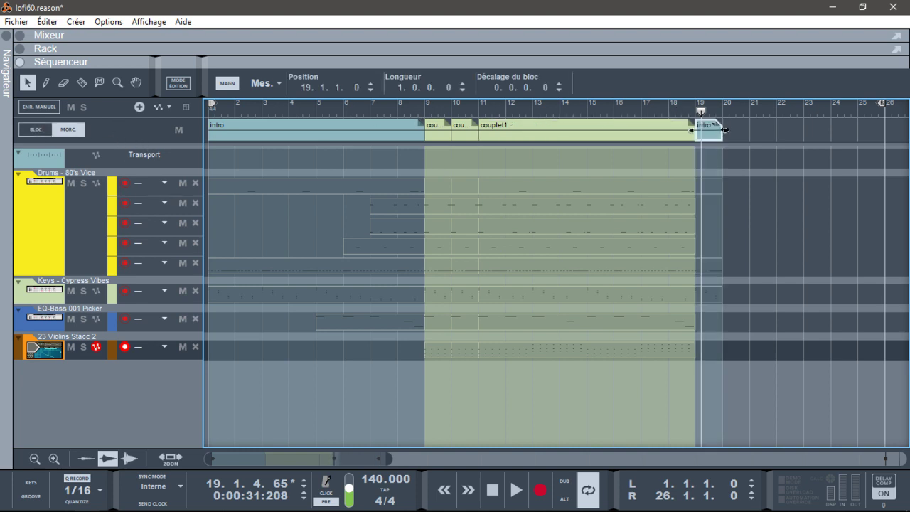
left_click_drag(724, 129, 819, 129)
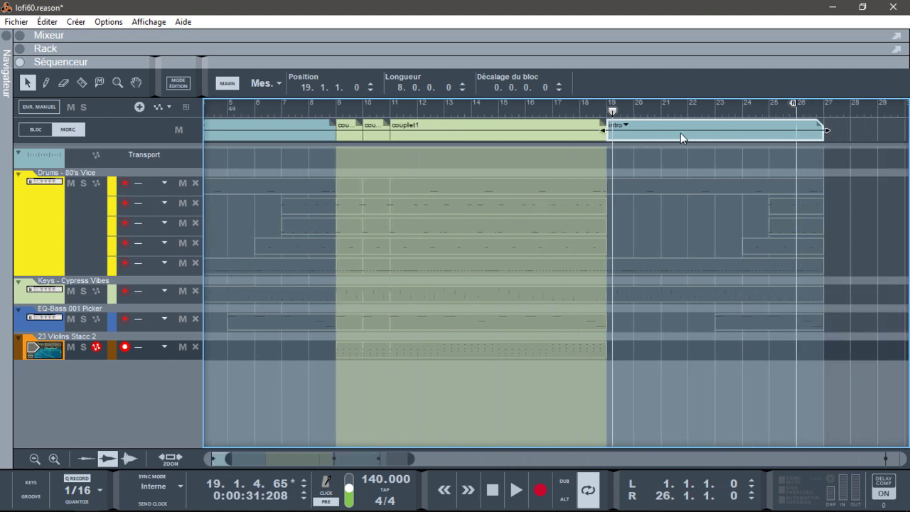
left_click(625, 124)
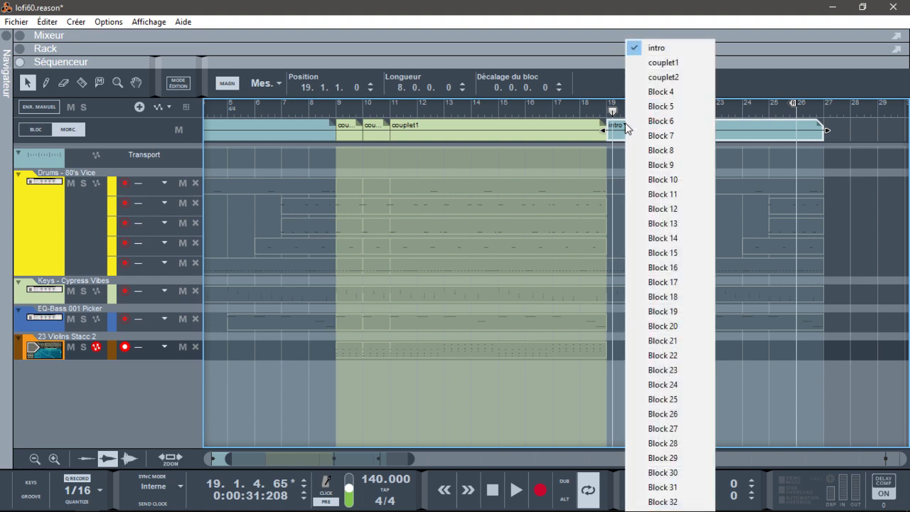
left_click(663, 76)
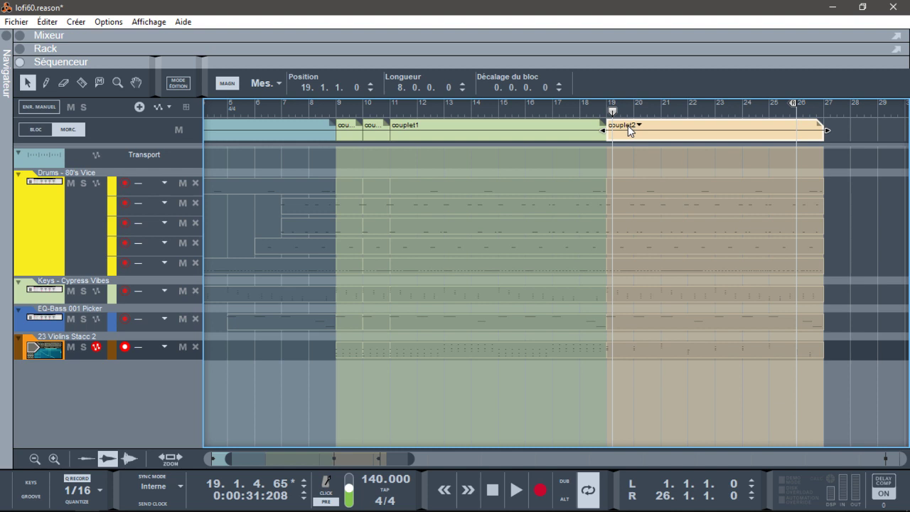
left_click_drag(791, 104, 821, 104)
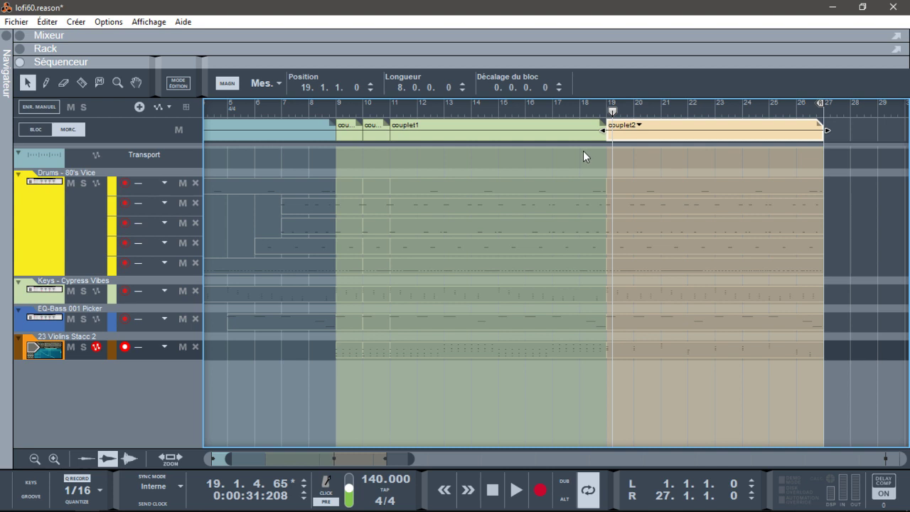
Play the whole block arrangement from bar 1 through couplet2 and stop playback.
mouse_move(610, 116)
left_mouse_down()
mouse_move(490, 120)
mouse_move(106, 168)
mouse_move(3, 203)
left_mouse_up()
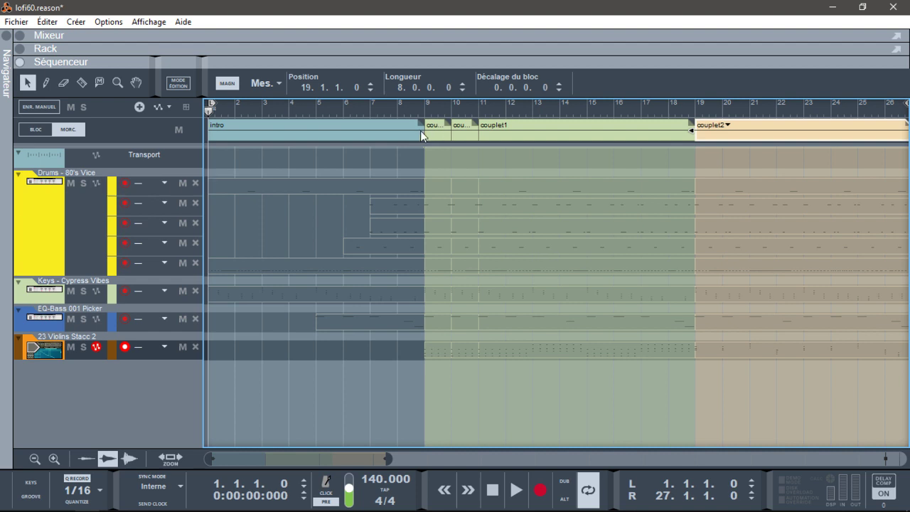
key("space")
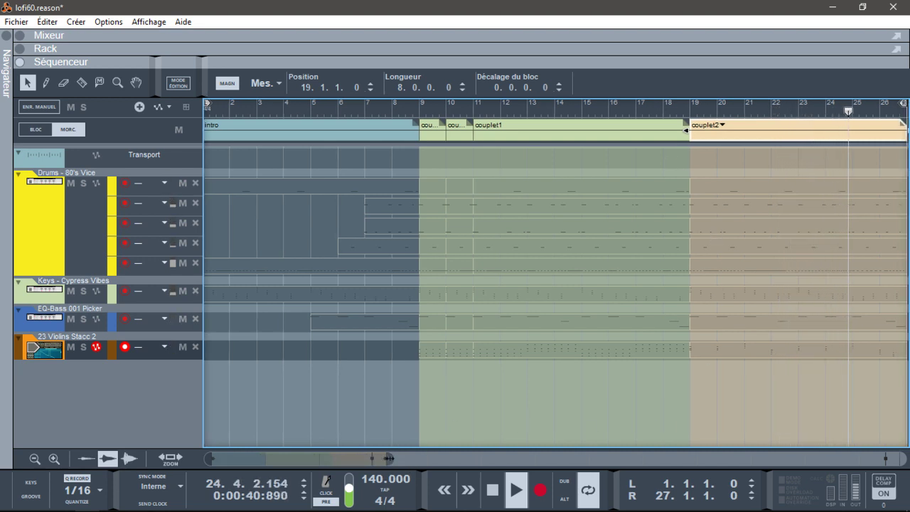
left_click_drag(386, 461, 438, 456)
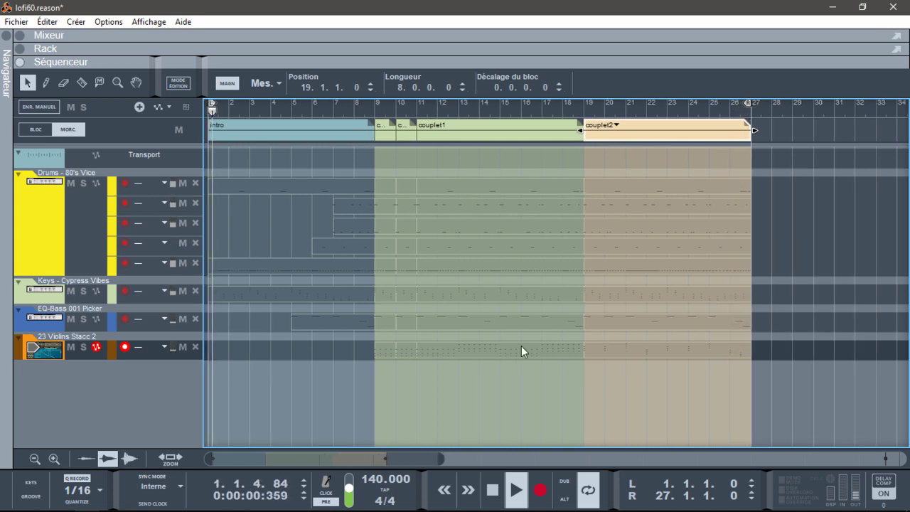
key("space")
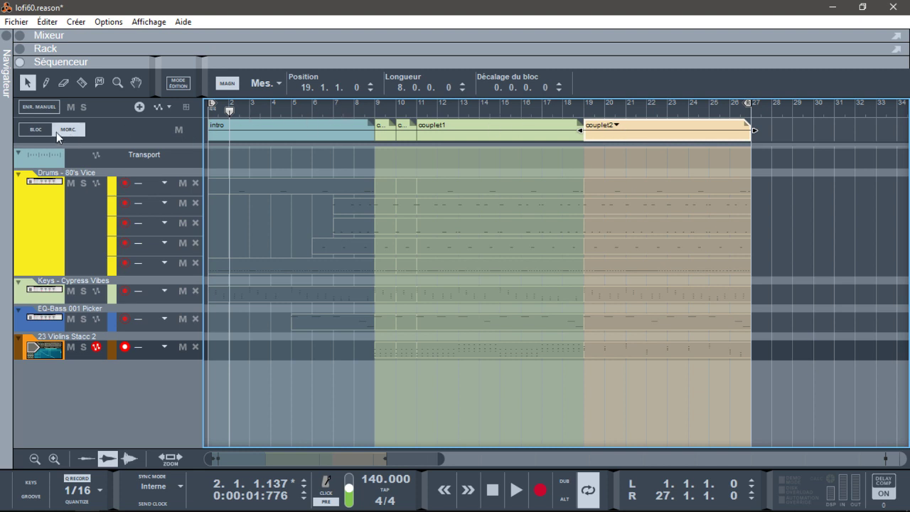
Copy all the clips of couplet2 and paste them at the start of Block 4.
left_click(32, 129)
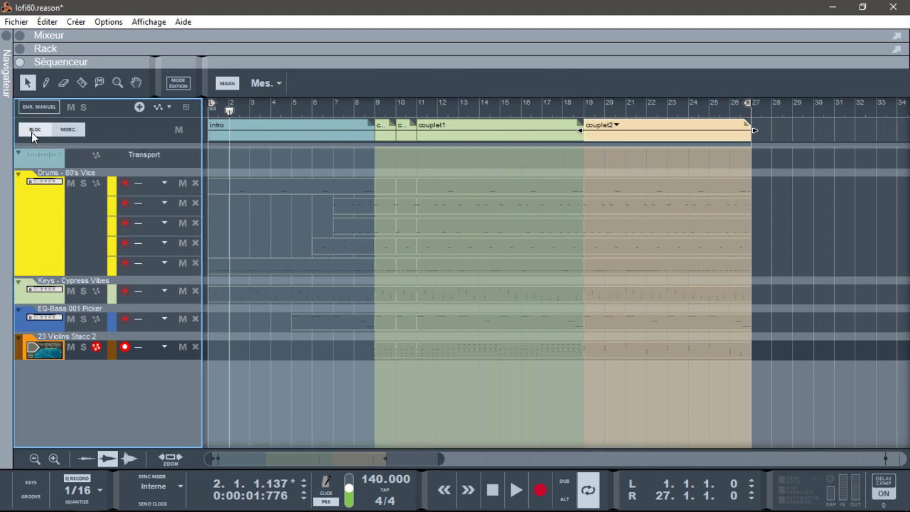
left_click_drag(317, 361, 409, 185)
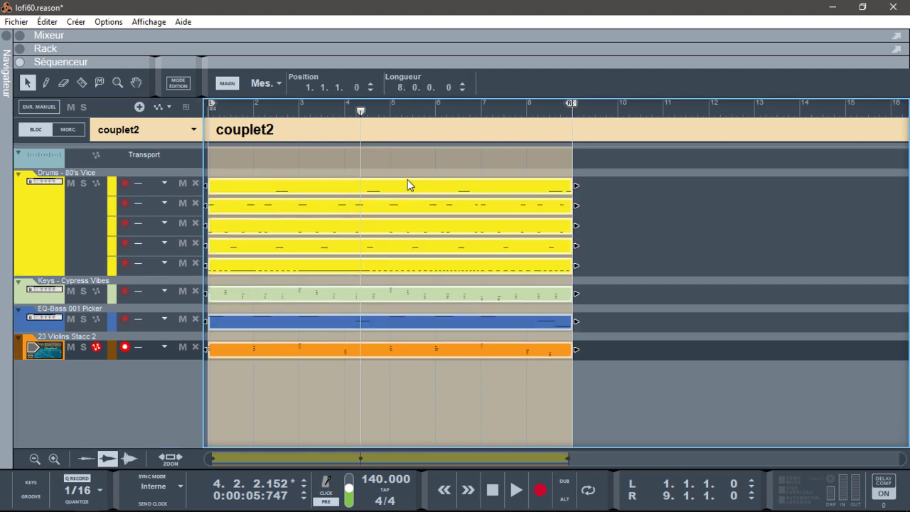
key("ctrl+c")
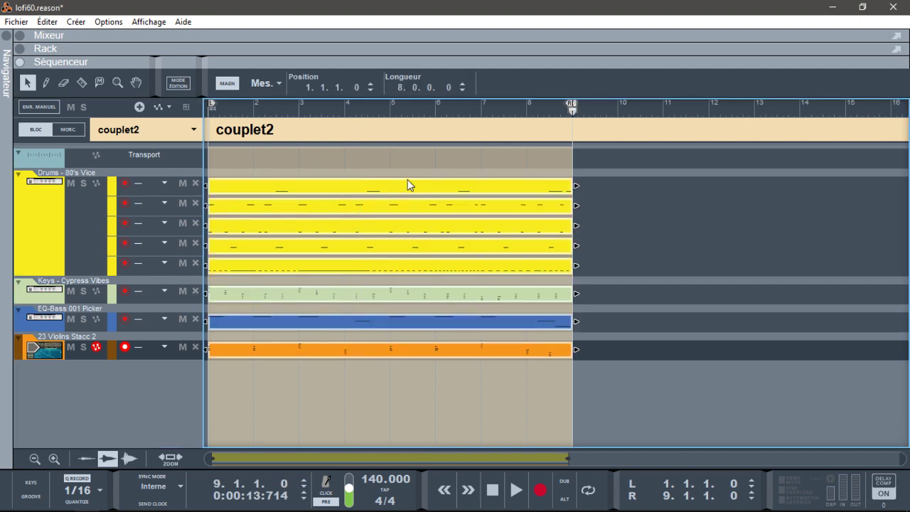
left_click(178, 134)
left_click(246, 92)
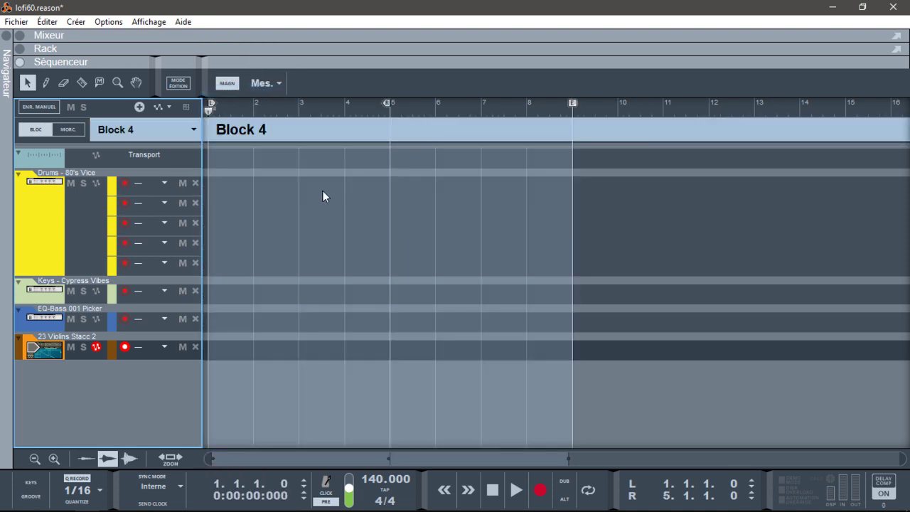
key("ctrl+v")
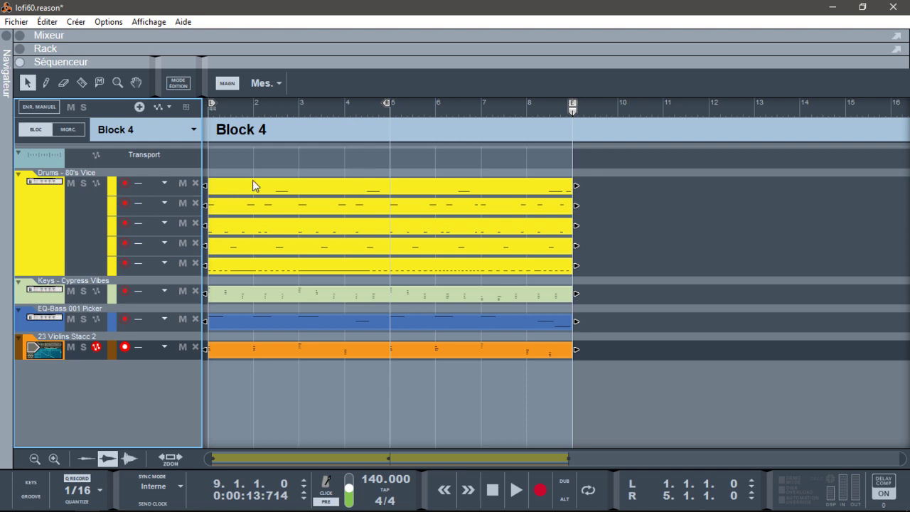
In Block 4, split the second and fourth drum lanes at bar 7 and the third at bar 6, and erase their earlier parts.
left_click(82, 82)
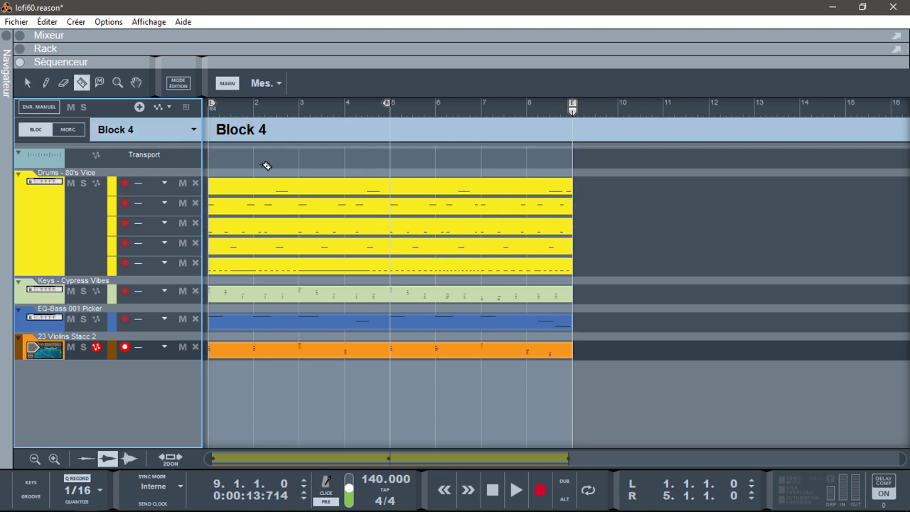
left_click(389, 186)
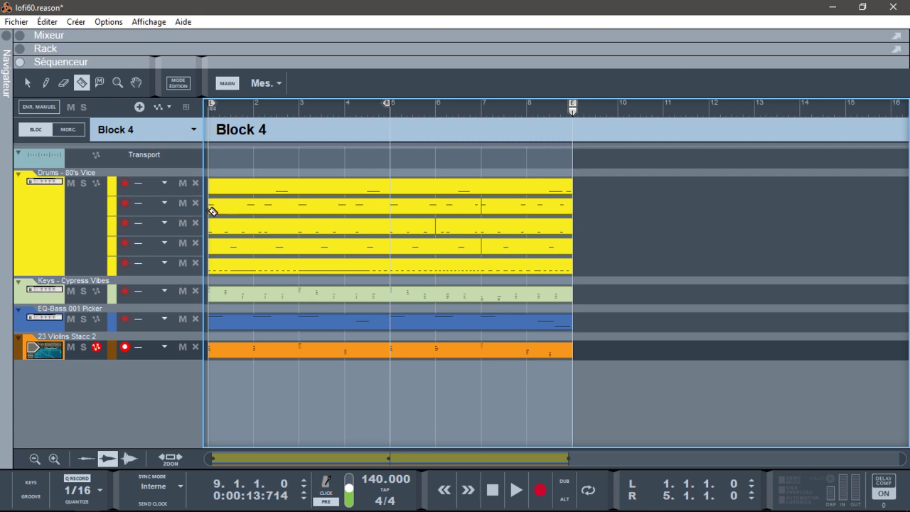
left_click(378, 209)
left_click(379, 228)
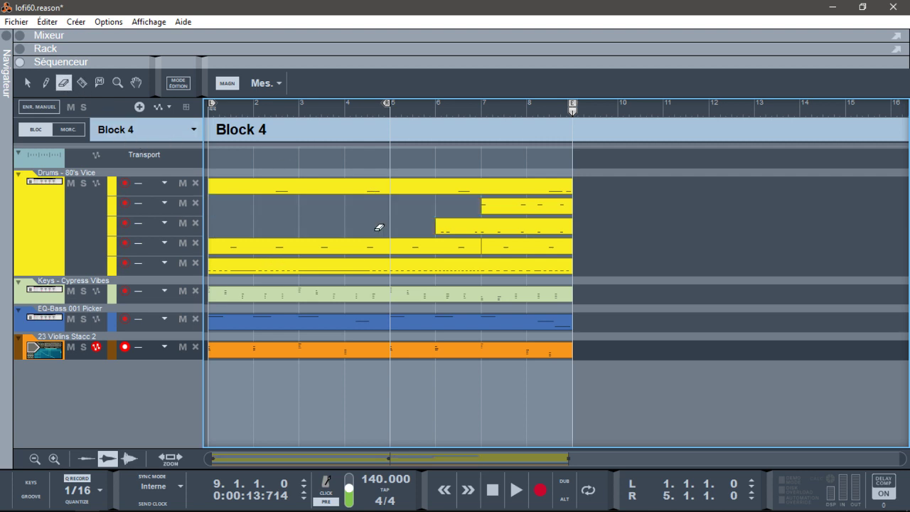
left_click(392, 241)
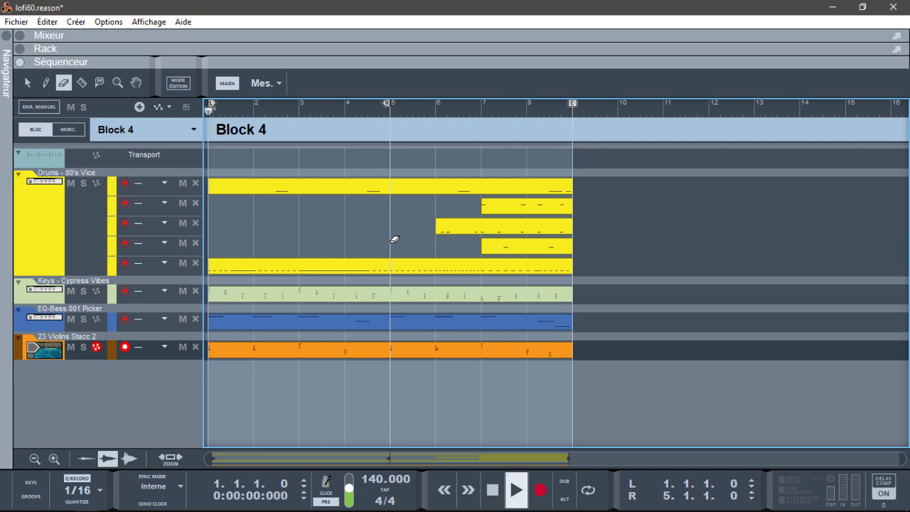
Play the start of Block 4 and erase its EQ-Bass 001 Picker clip.
key("space")
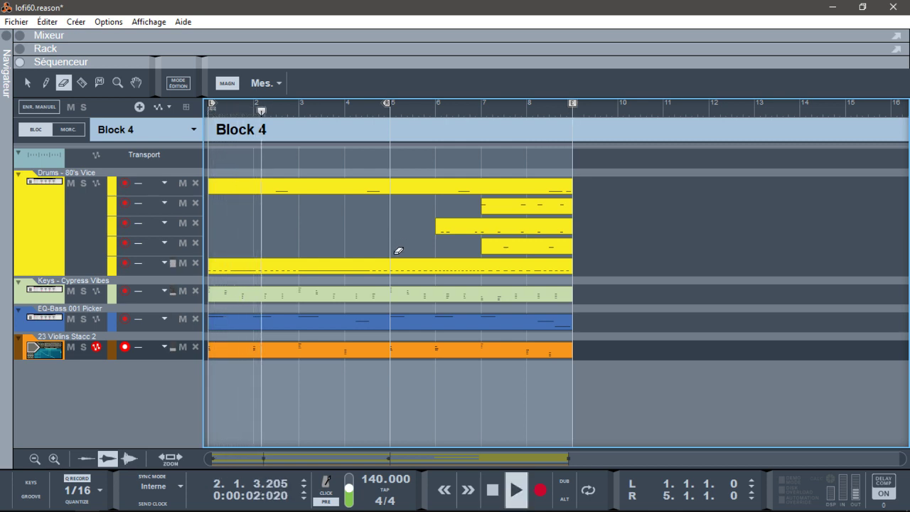
key("space")
left_click(348, 320)
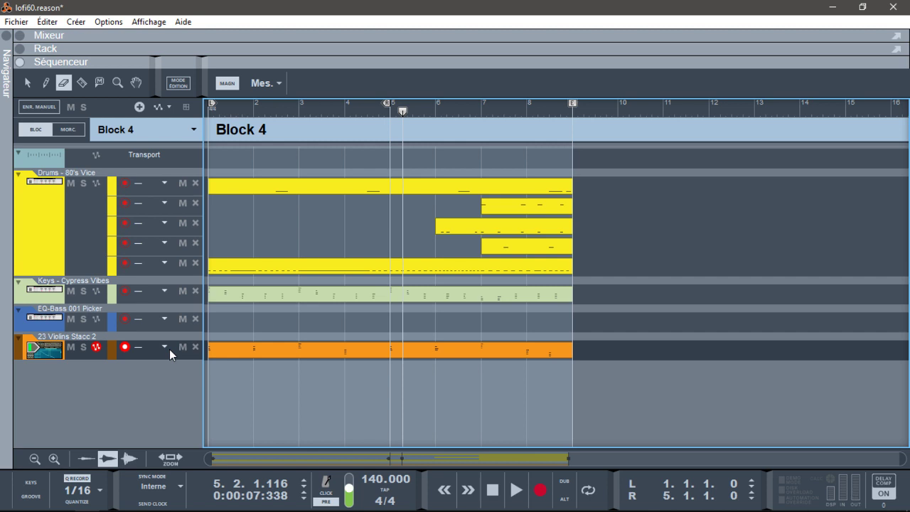
Set Block 4's right locator to bar 9 and record a new eight-bar bass part on the EQ-Bass 001 Picker track, discarding the short first take.
left_click(22, 326)
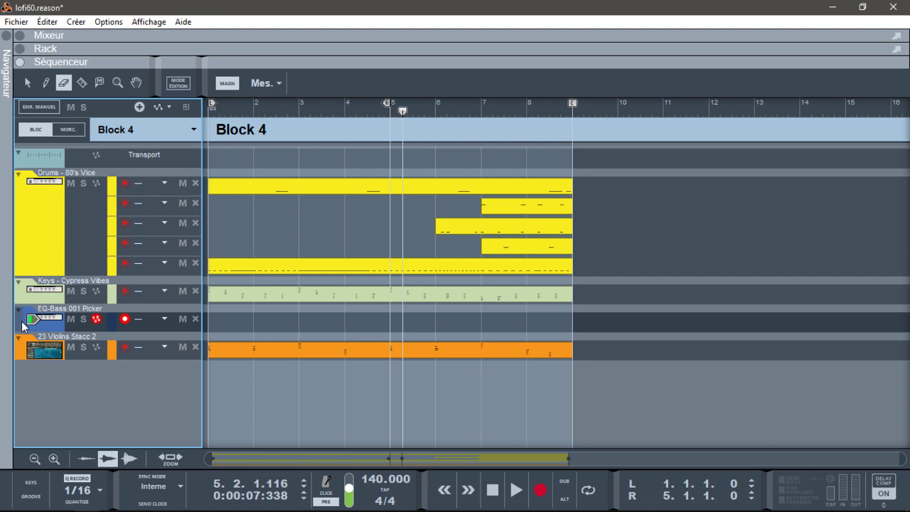
key("ctrl+Return")
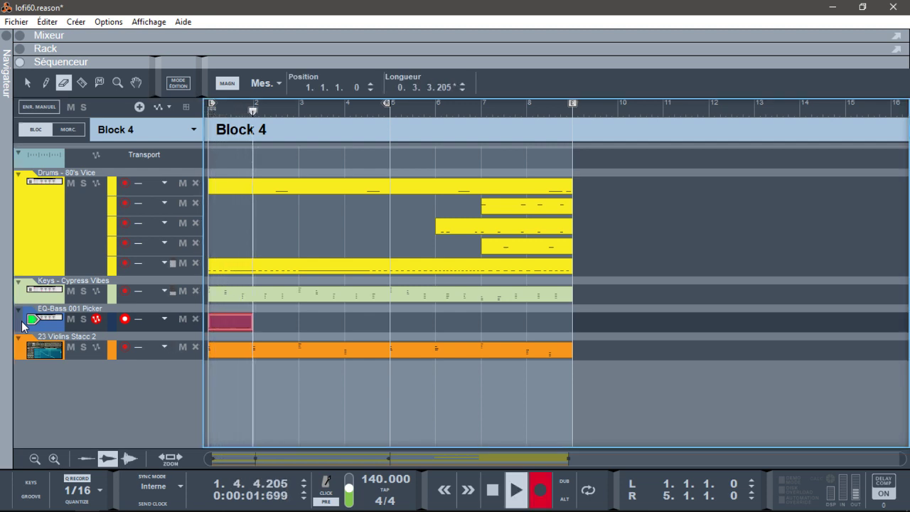
key("space")
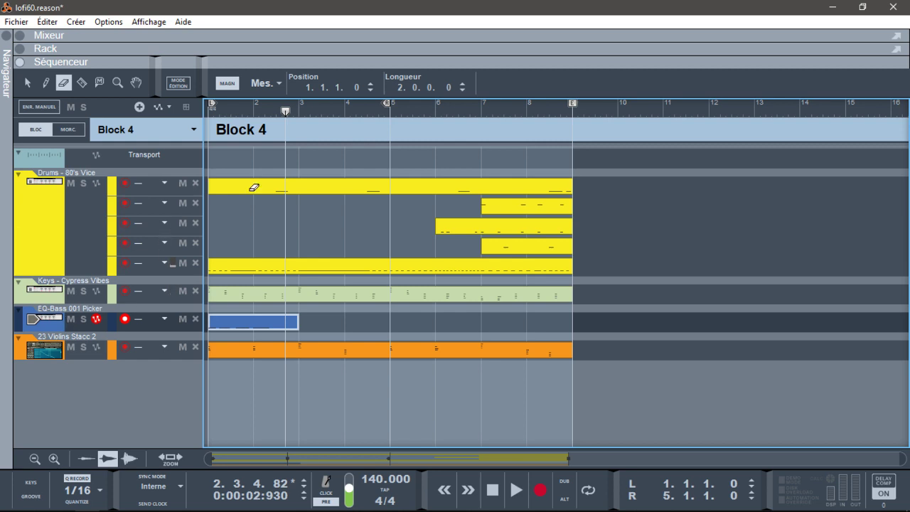
left_click_drag(390, 108, 558, 103)
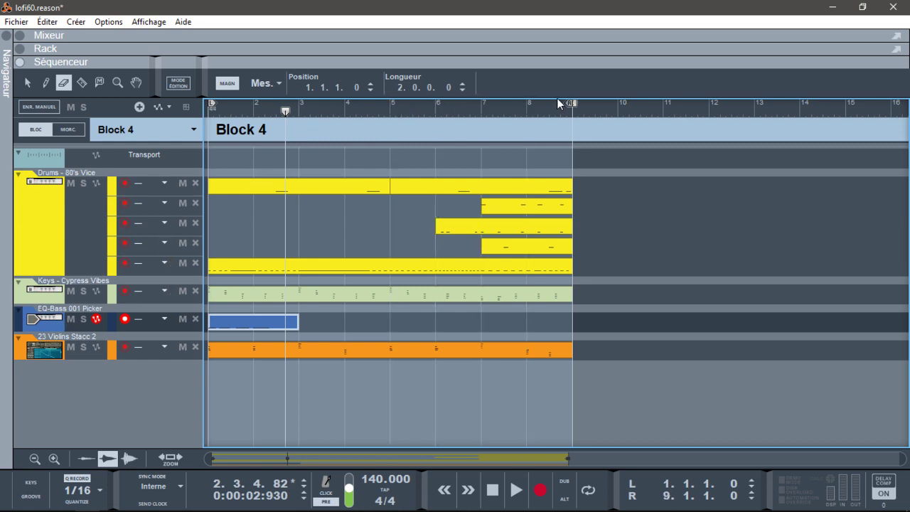
left_click(274, 322)
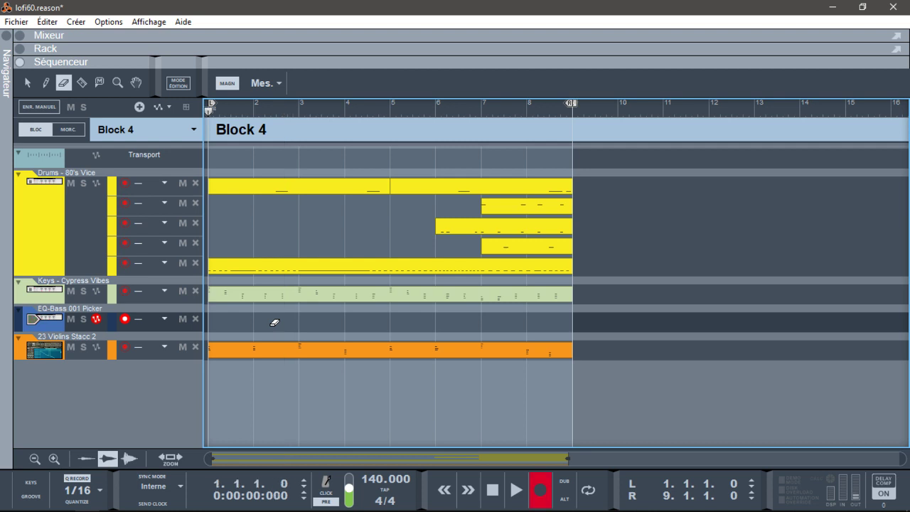
key("space")
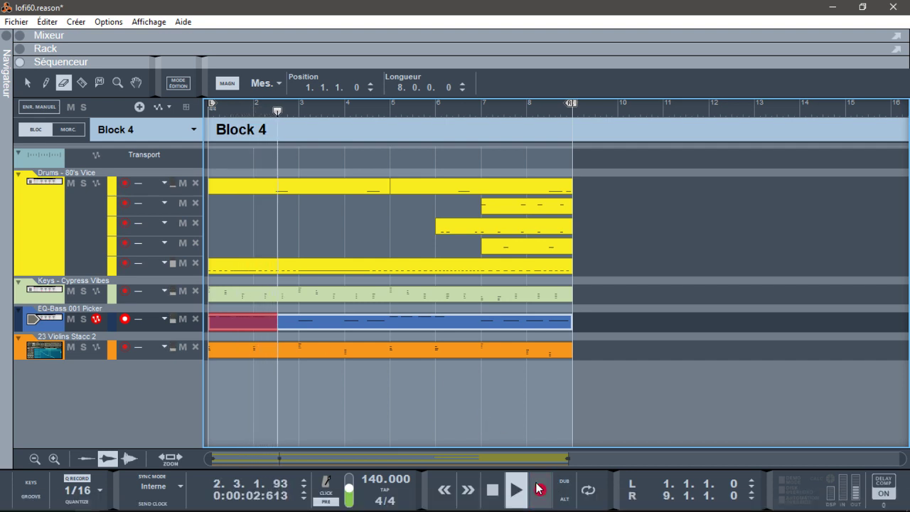
left_click(516, 488)
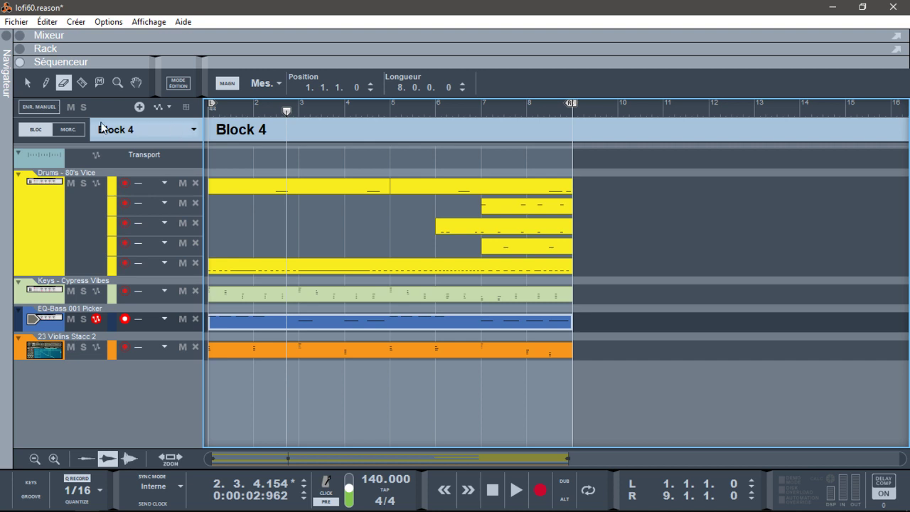
Rename Block 4 as pont1.
left_click(28, 83)
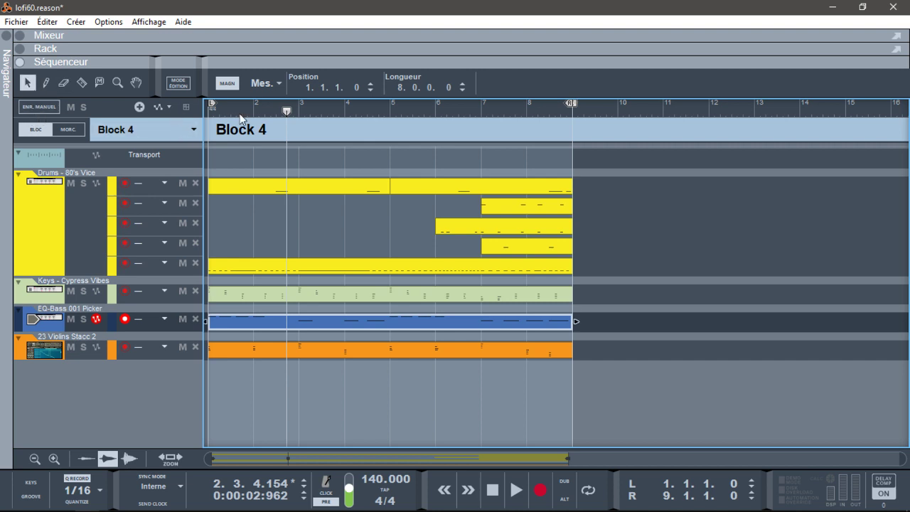
double_click(241, 129)
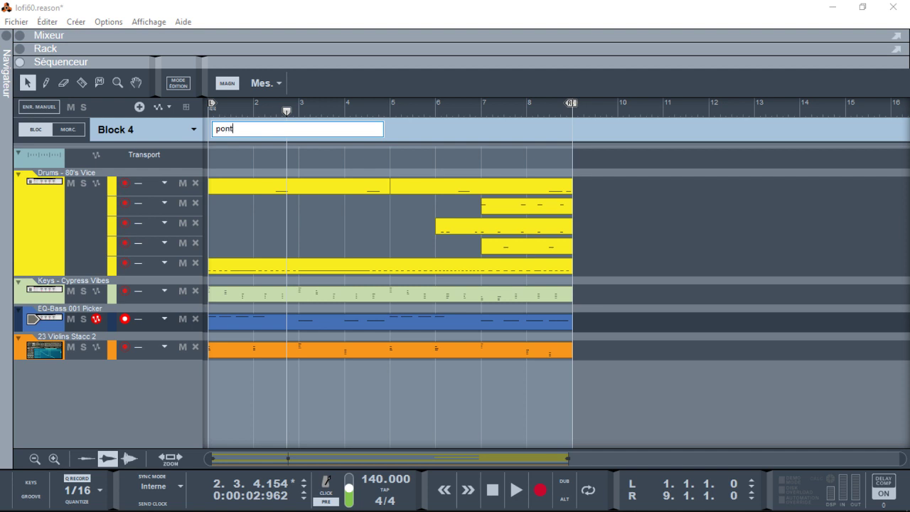
key("Return")
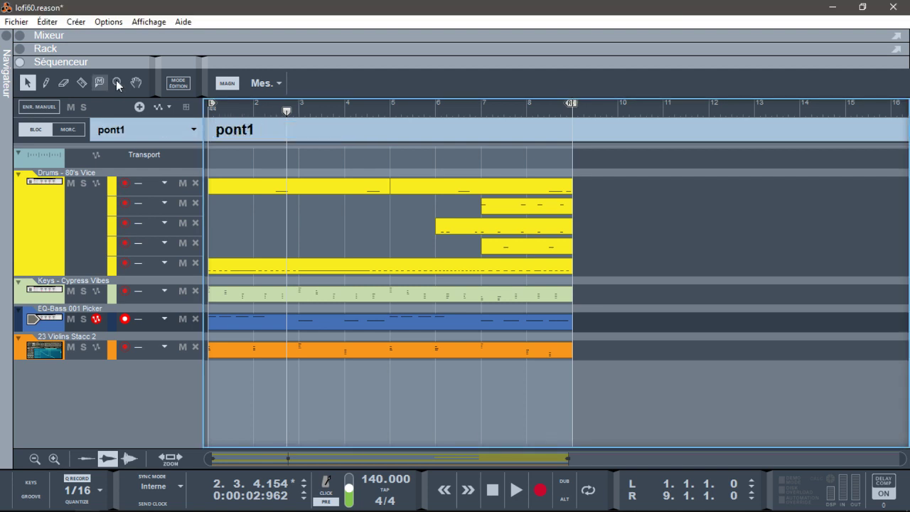
In the song arrangement, move the right locator to bar 39 and add a one-bar pont1 block at bar 27.
left_click(68, 131)
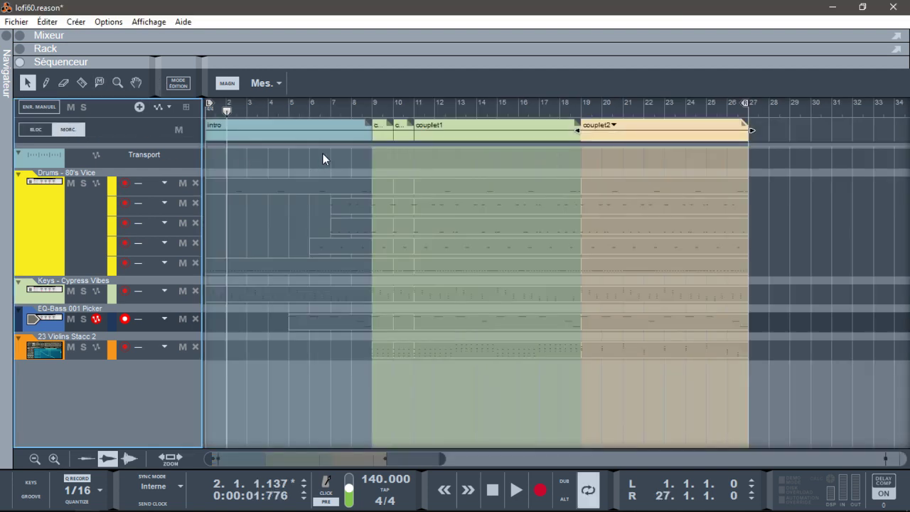
left_click_drag(744, 107, 906, 98)
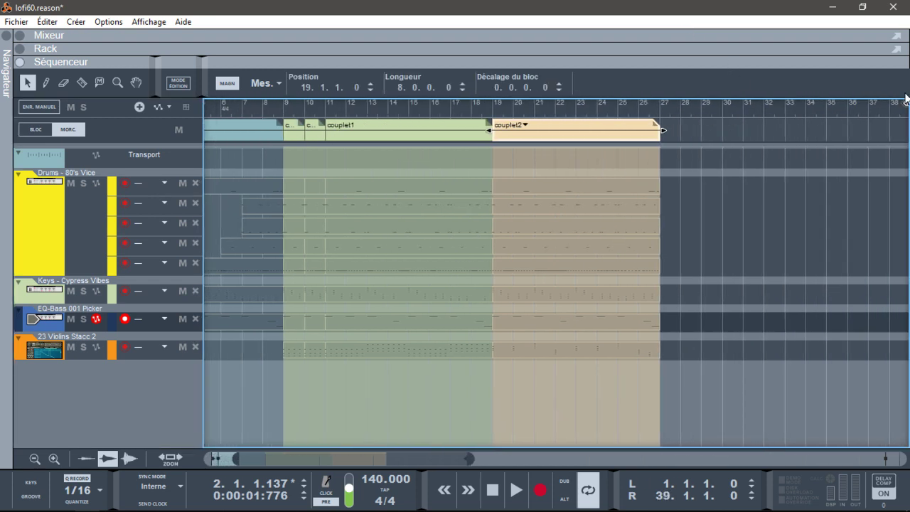
double_click(675, 135)
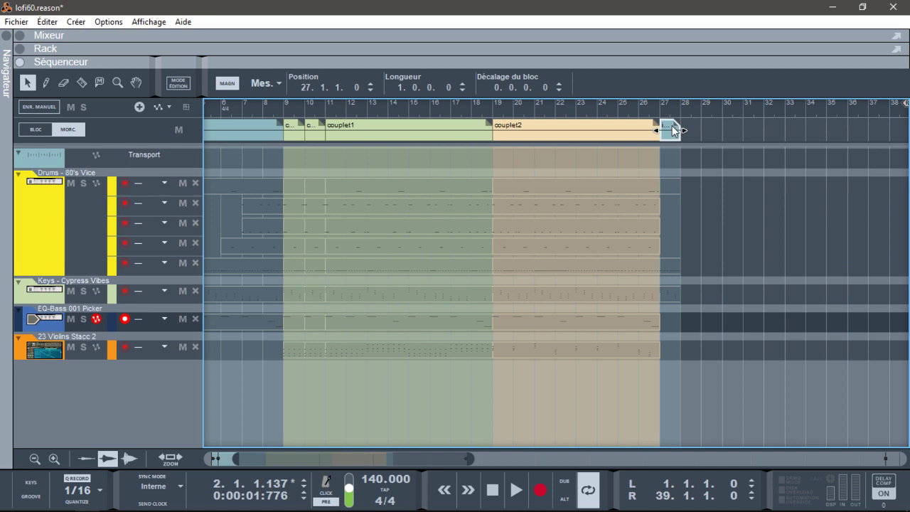
left_click(670, 129)
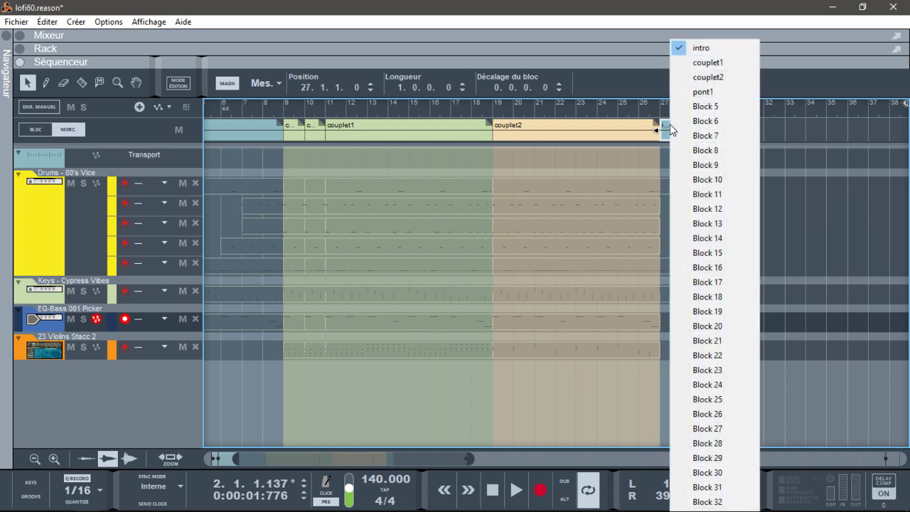
left_click(713, 92)
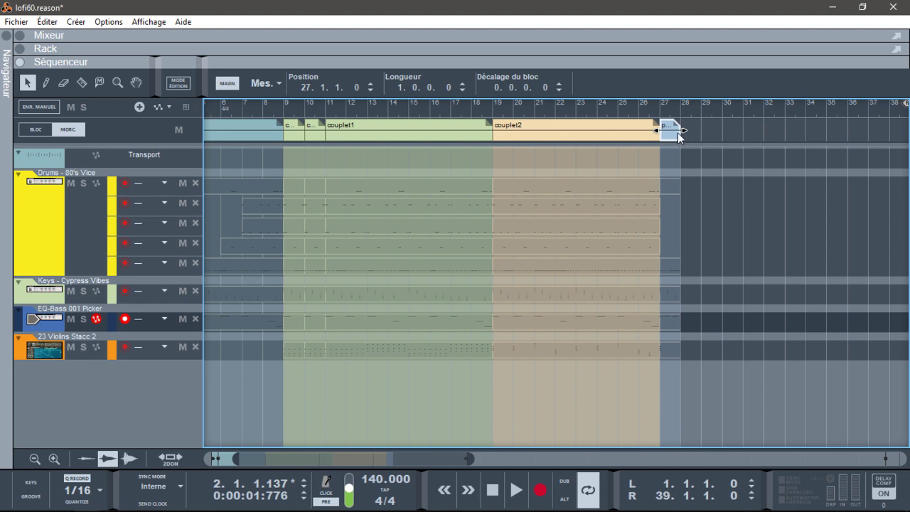
Duplicate the one-bar pont1 block at bars 28 and 29 and extend the last copy to eight bars.
key("ctrl+c")
key("ctrl+v")
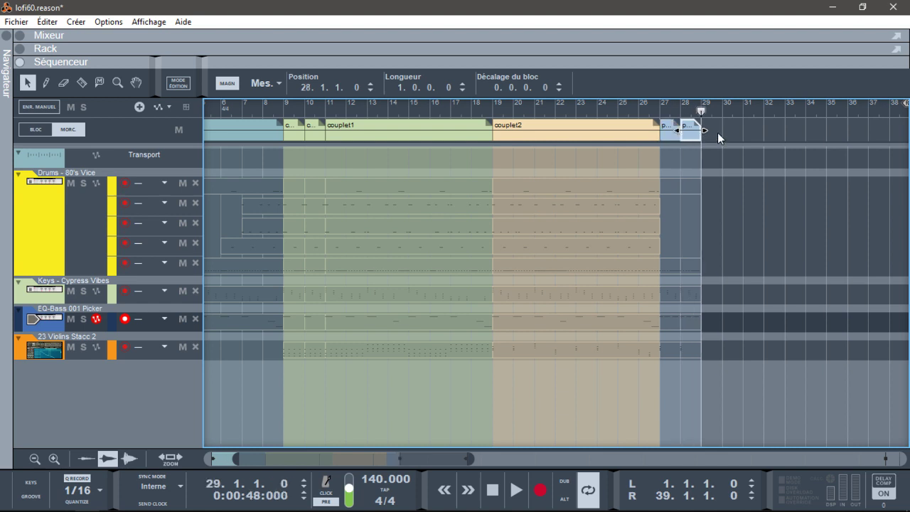
key("ctrl+v")
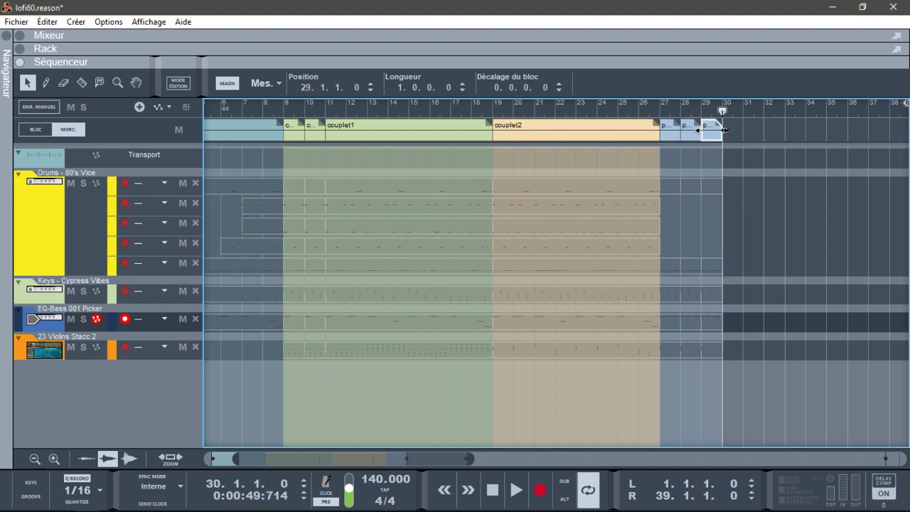
left_click_drag(724, 130, 854, 134)
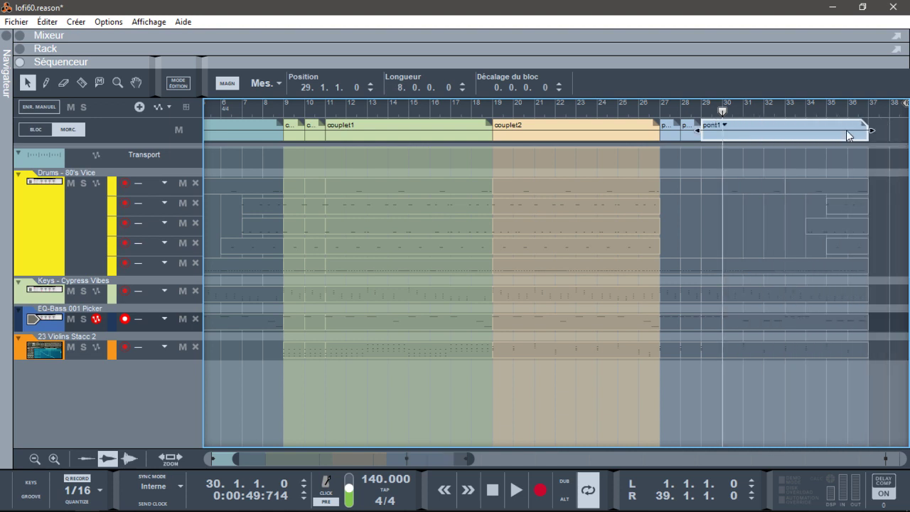
Copy the couplet2 block and paste it at bar 37, right after pont1.
left_click(539, 131)
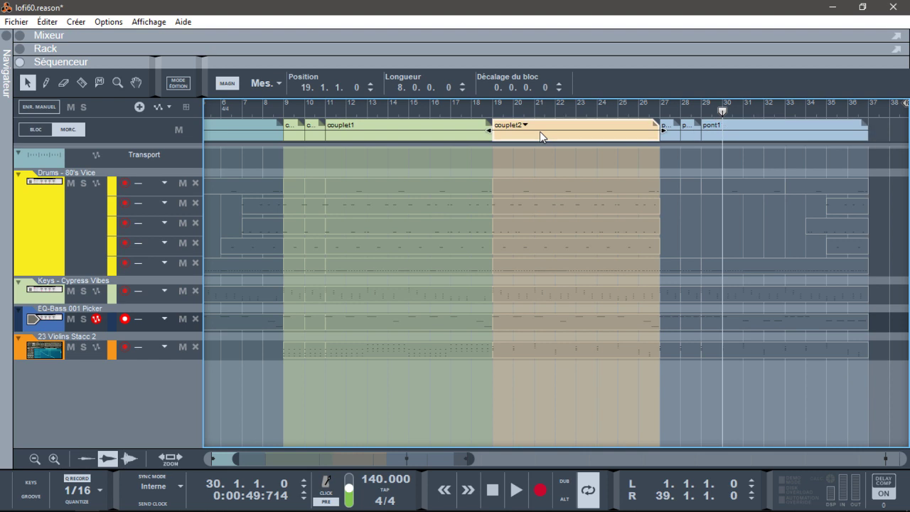
key("ctrl+c")
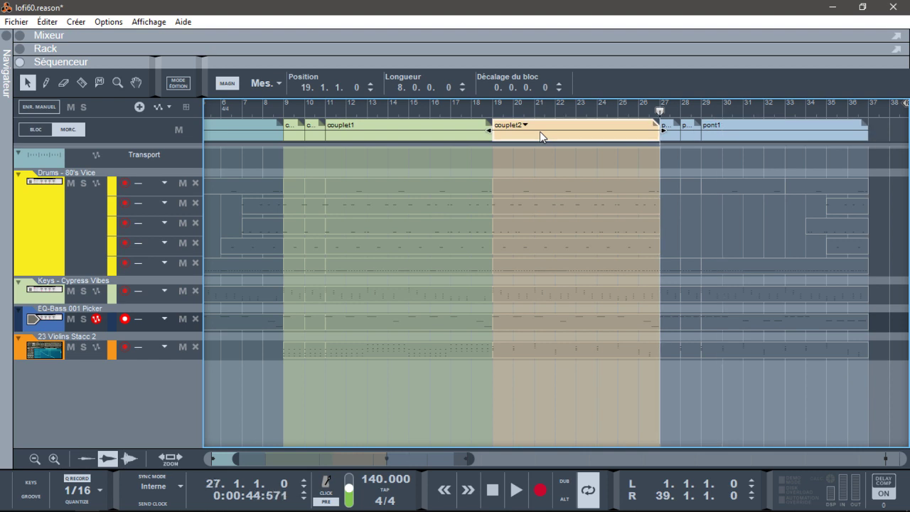
left_click(869, 109)
key("ctrl+v")
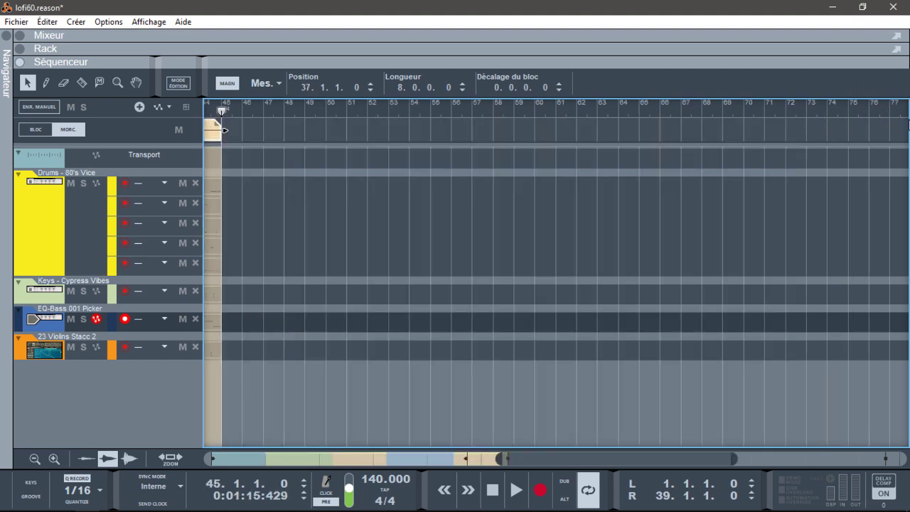
Set the song's right locator to bar 45, play the arrangement and stop playback in the last block.
left_click_drag(499, 458, 212, 459)
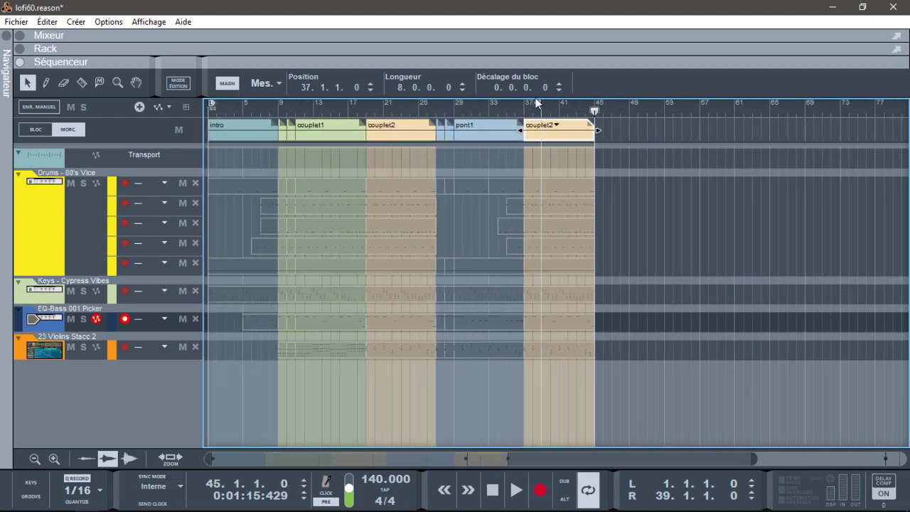
left_click_drag(538, 107, 592, 103)
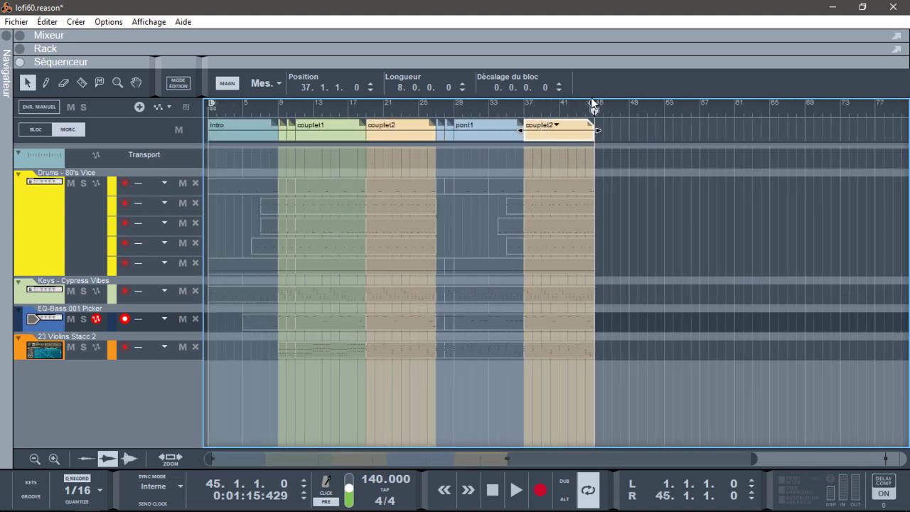
key("space")
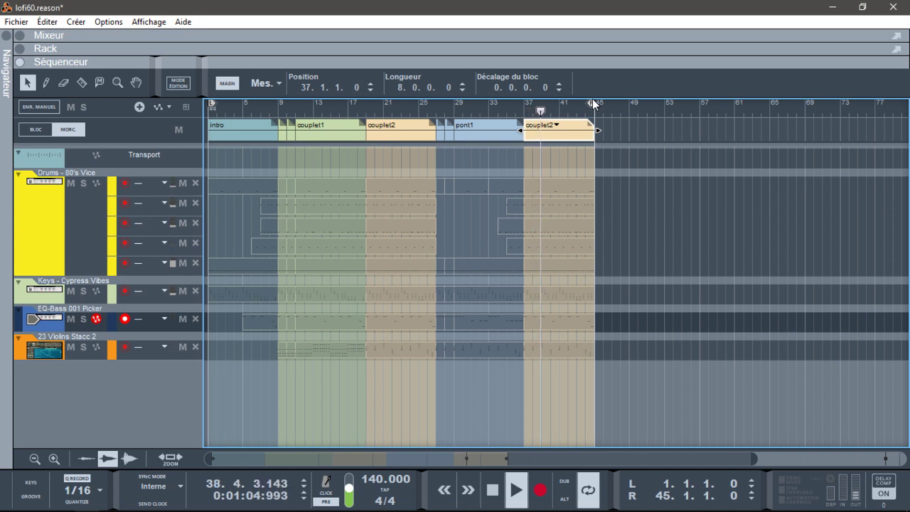
key("space")
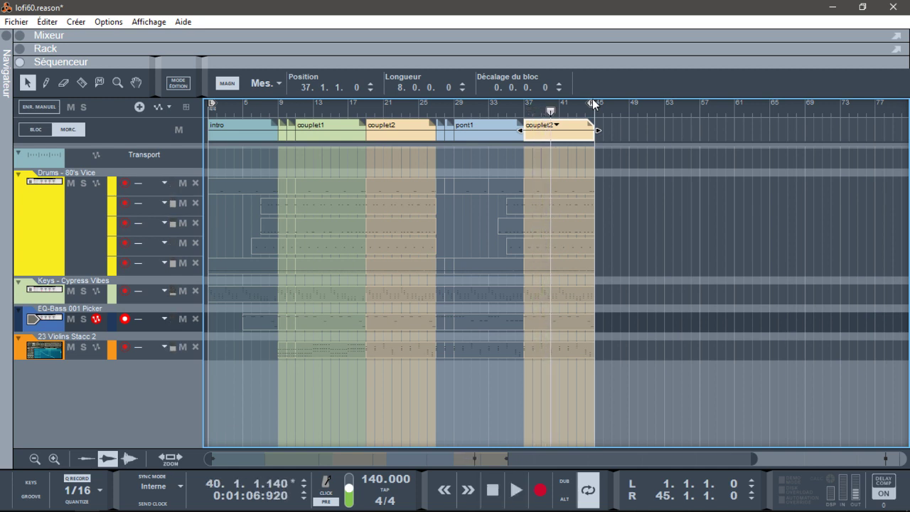
Change the block at bar 37 to couplet1 and play the song from around bar 33 through its end.
left_click(559, 128)
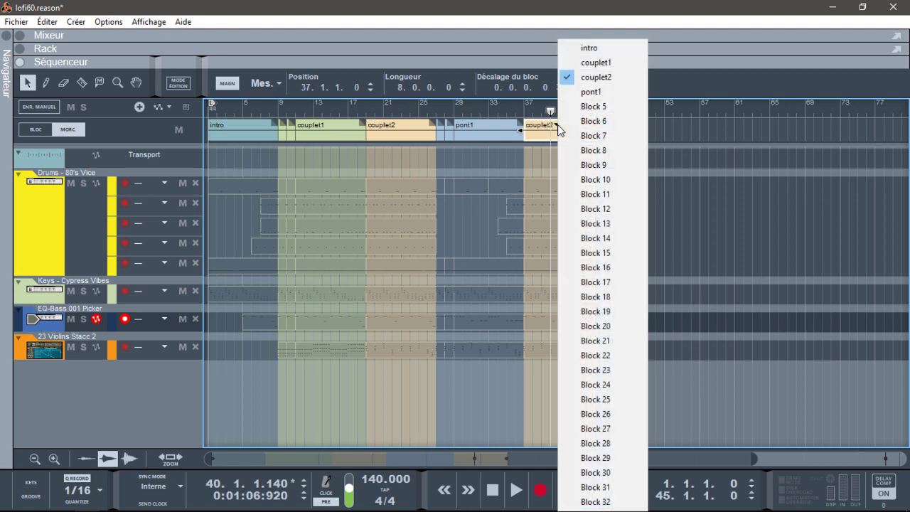
left_click(594, 63)
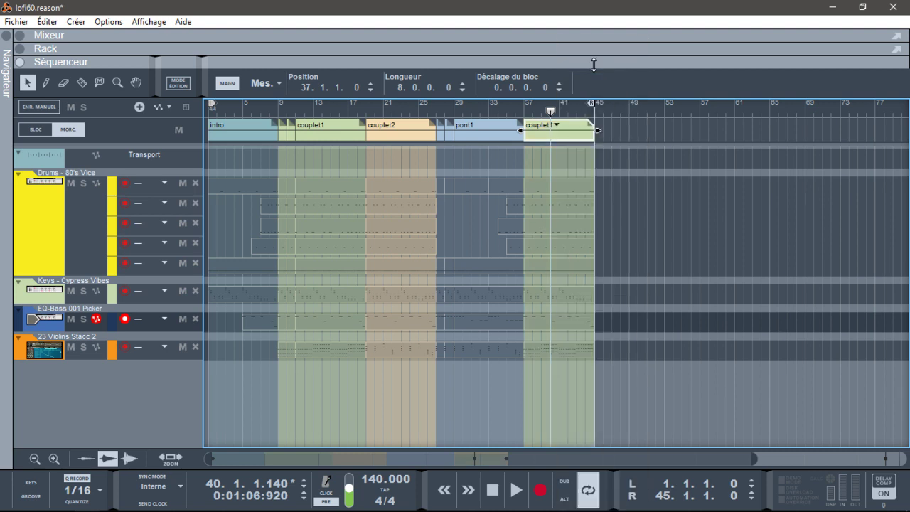
left_click(497, 106)
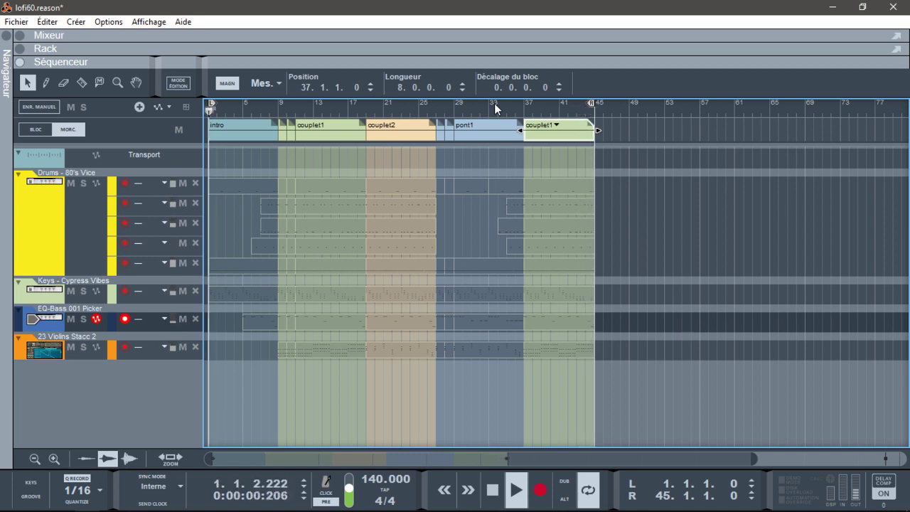
key("space")
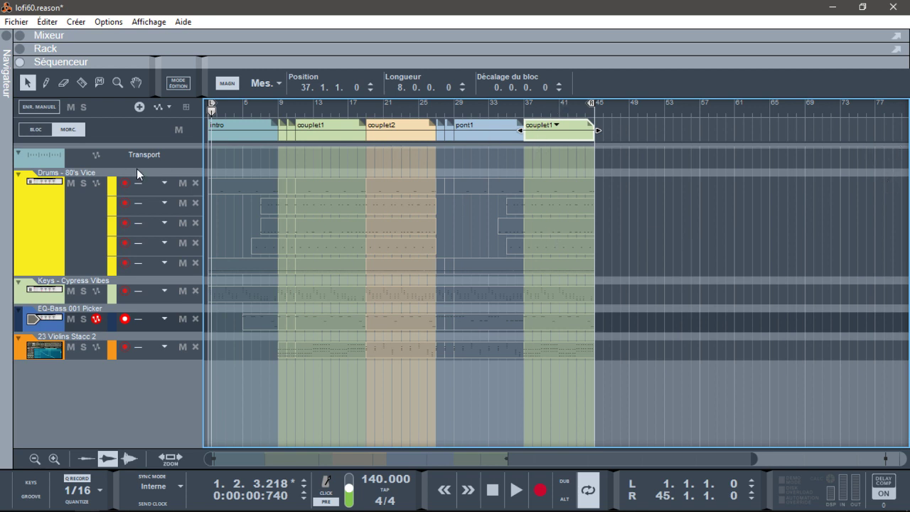
left_click(34, 130)
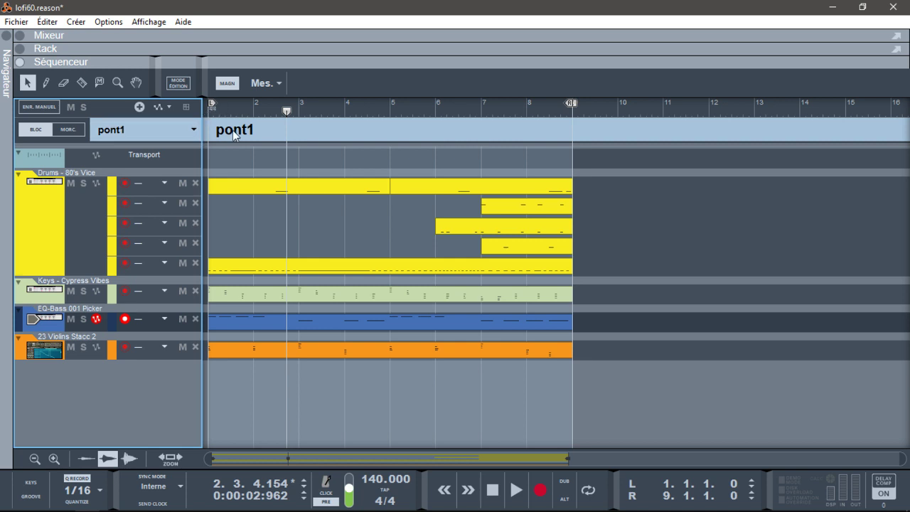
left_click(194, 130)
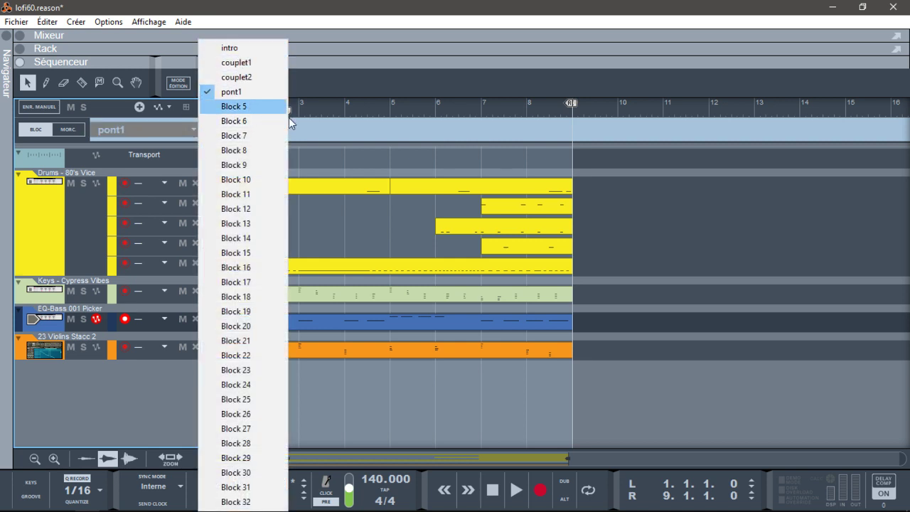
left_click(75, 139)
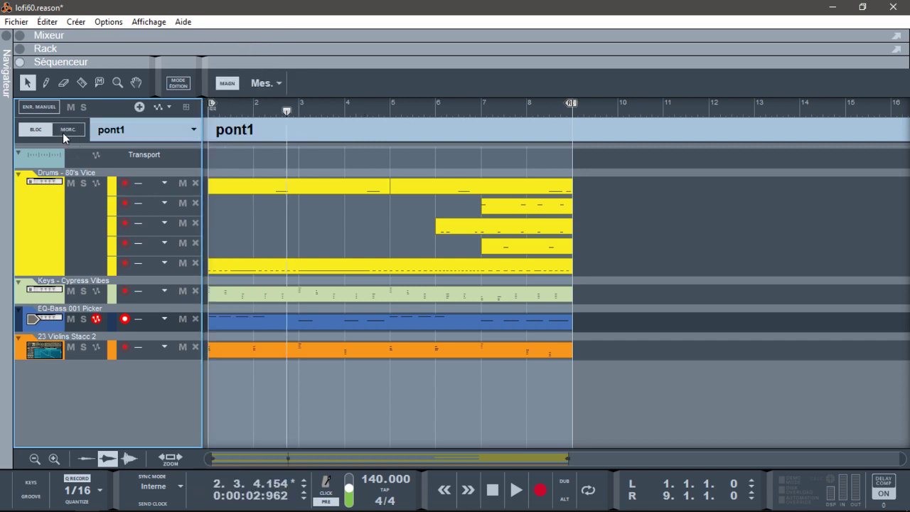
left_click(63, 131)
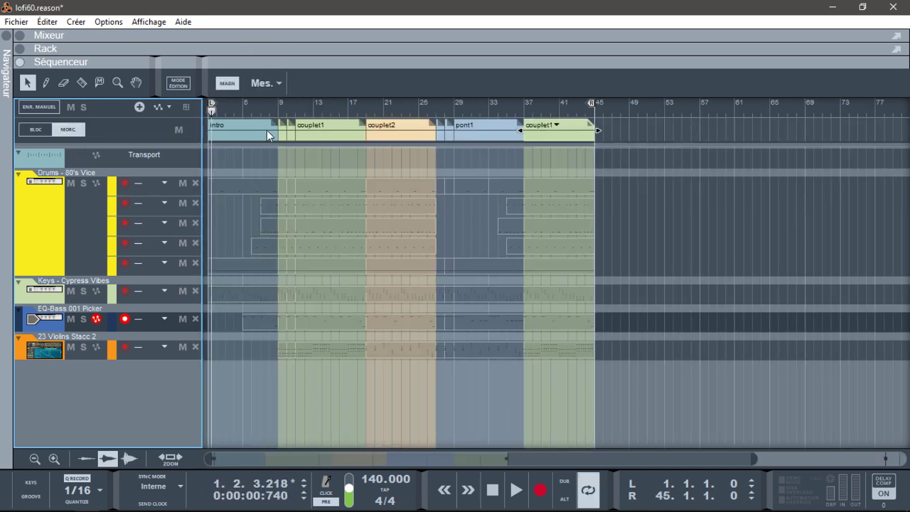